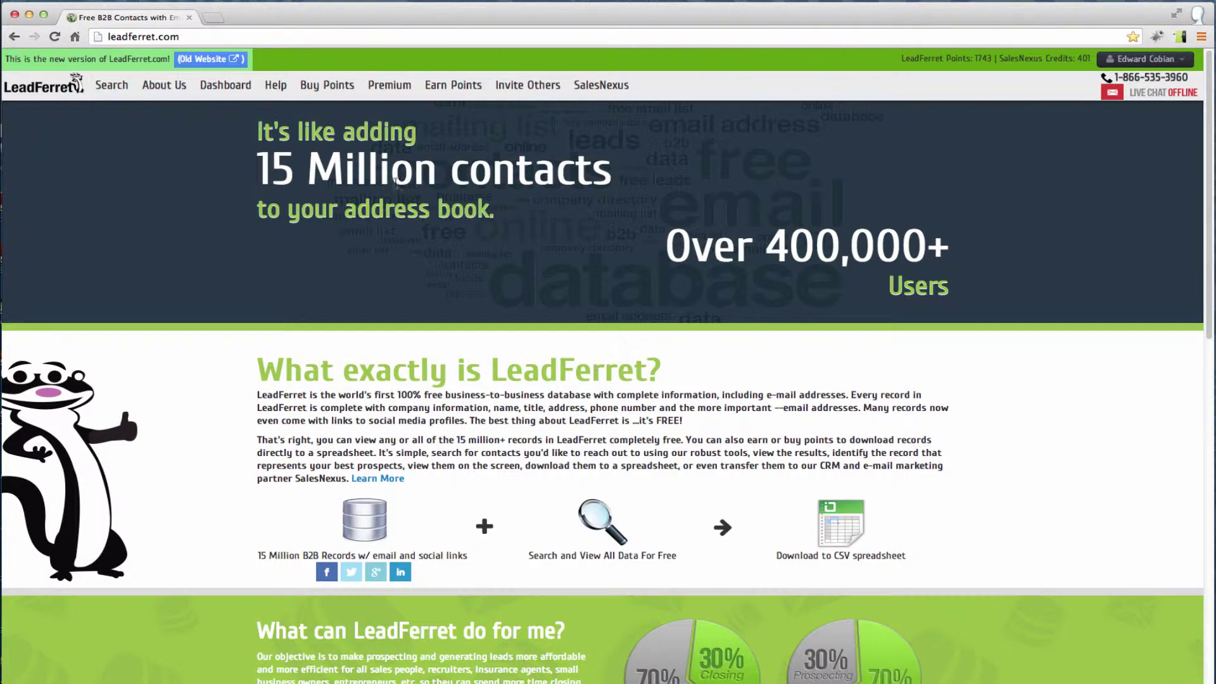
Filter the contact search to the Business Development department at Vice President and Director level.
left_click(118, 88)
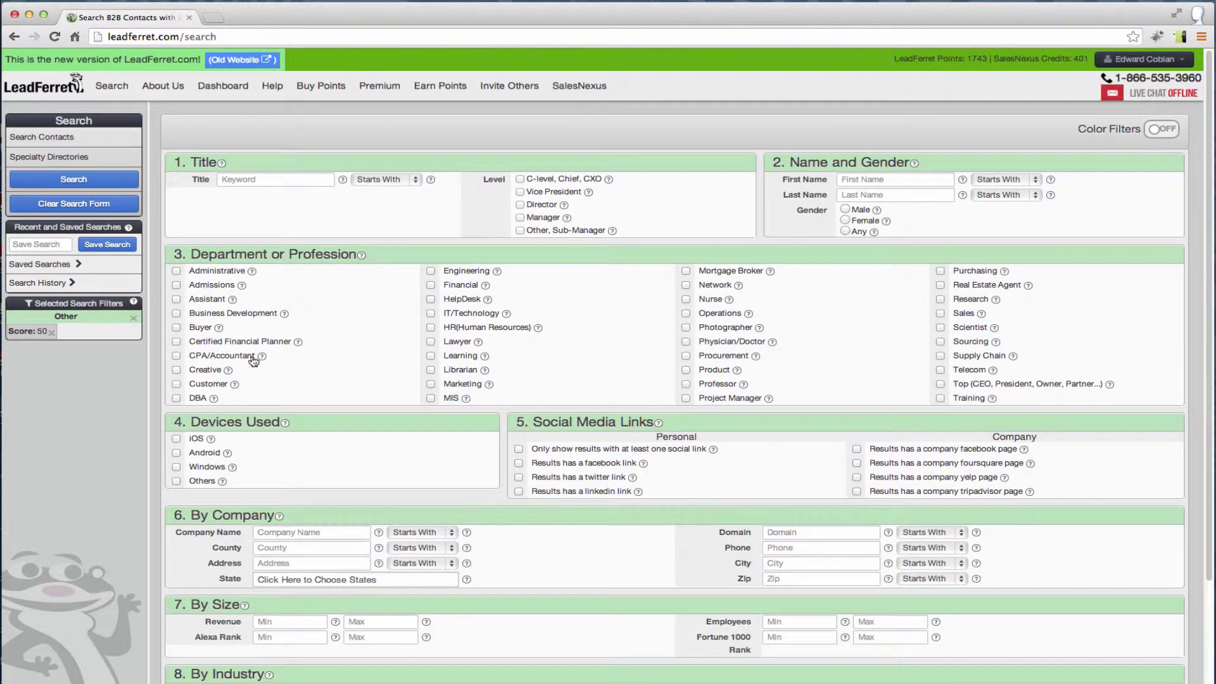
left_click(185, 315)
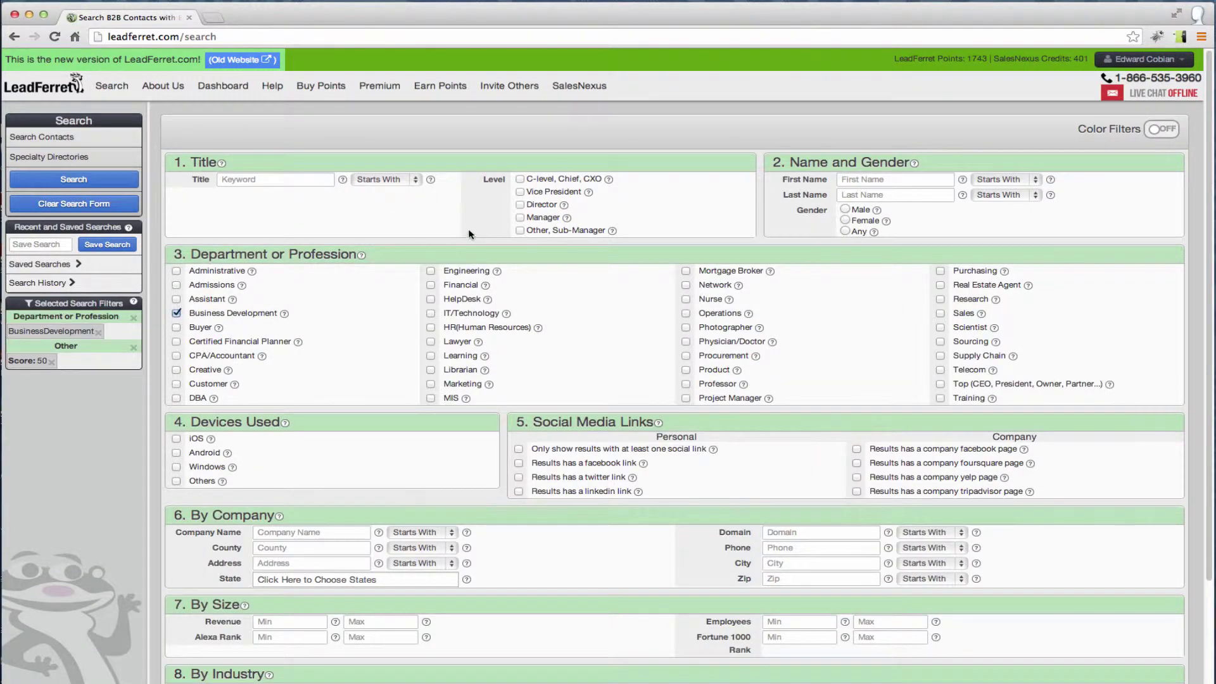
left_click(521, 194)
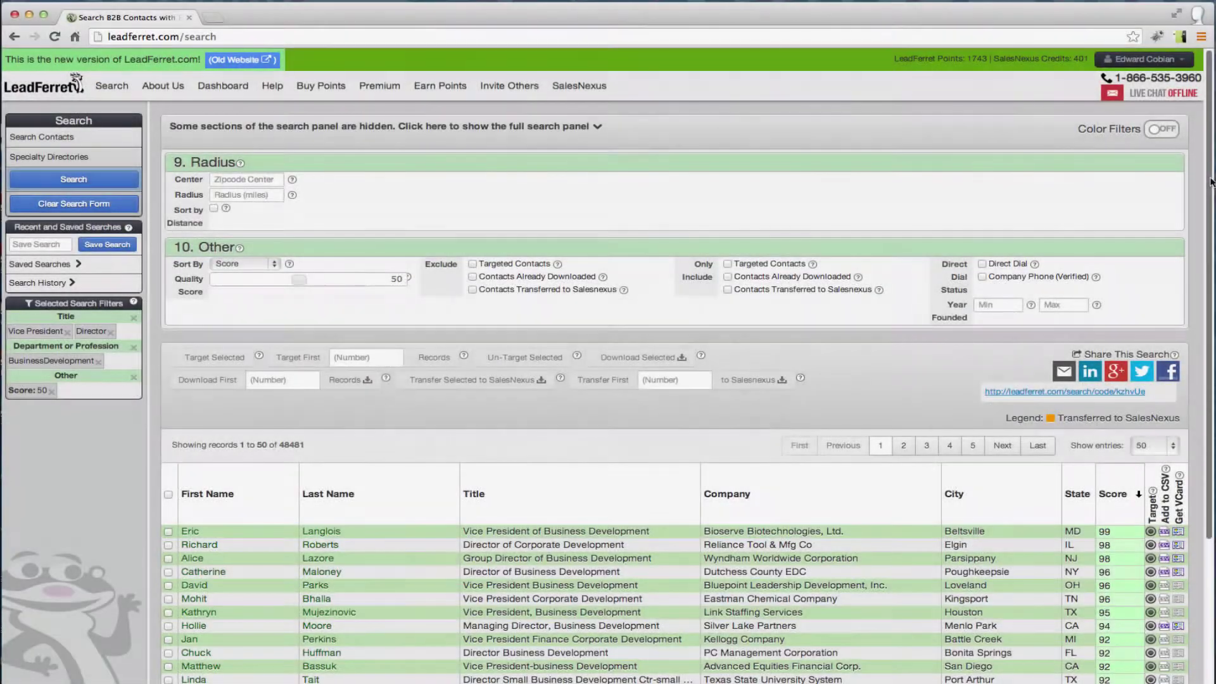
scroll(1210, 361, "down", 5)
left_click_drag(1208, 359, 1208, 180)
scroll(1207, 180, "down", 2)
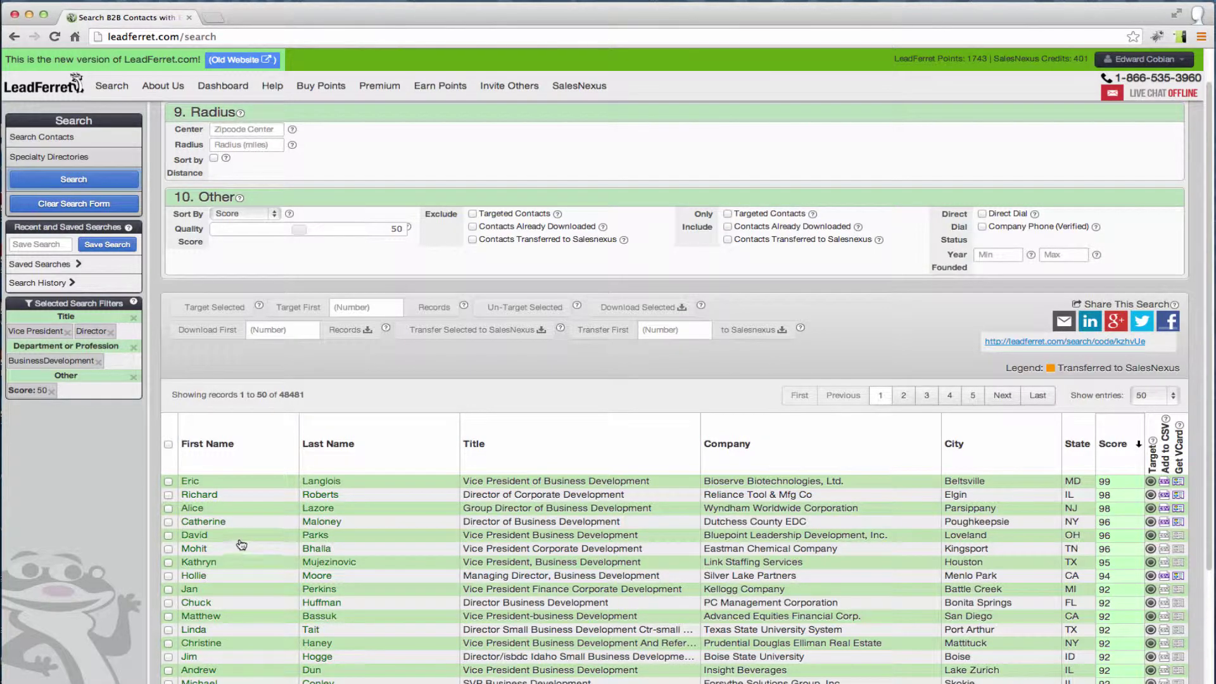
Preview the top contact's company details, then mark the top contacts plus the Eastman Chemical and Kellogg ones.
left_click(196, 486)
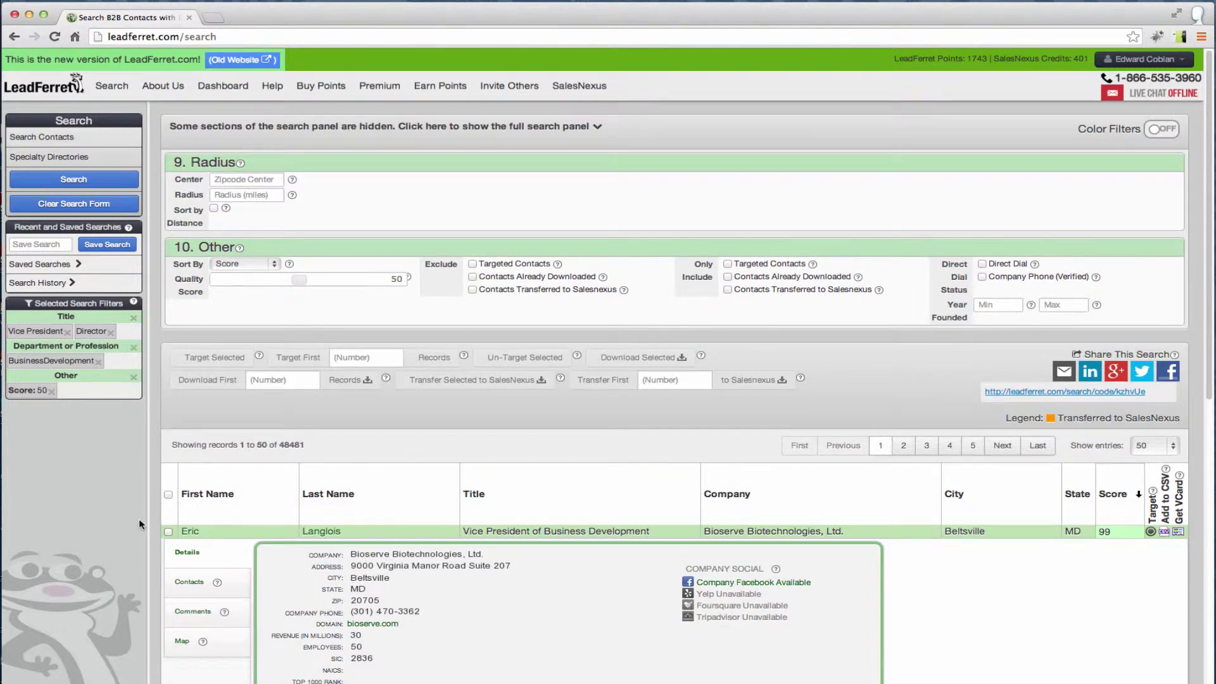
mouse_move(329, 544)
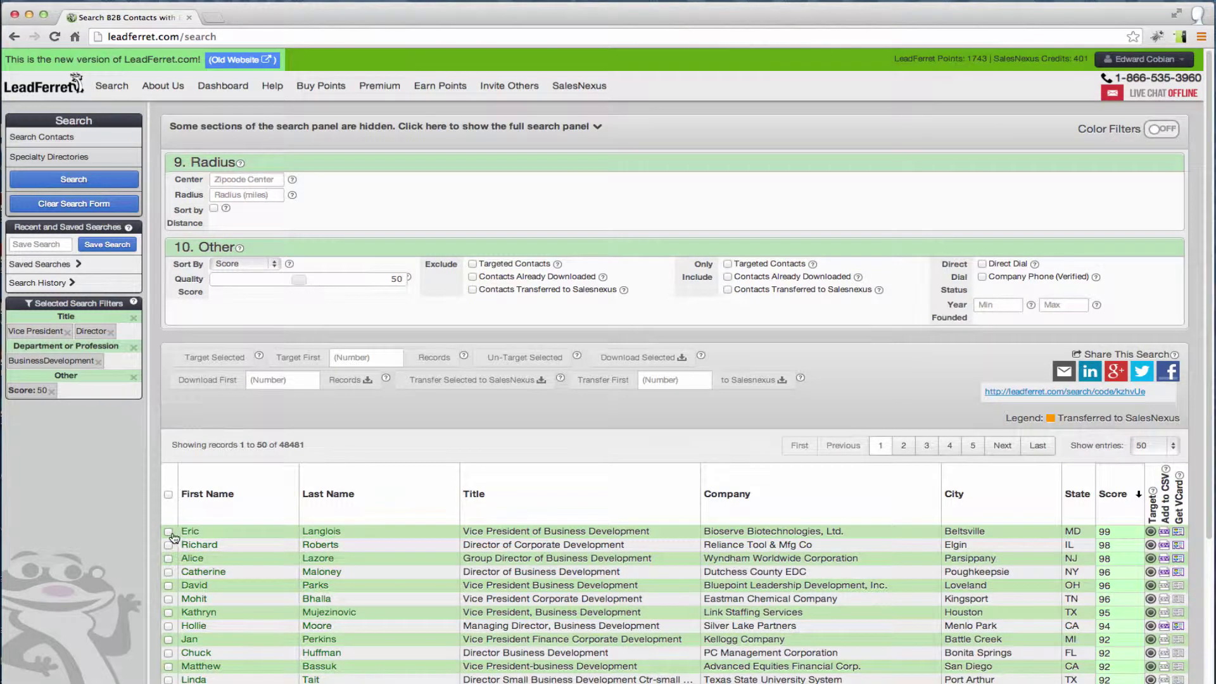
left_click(169, 531)
left_click(168, 545)
left_click(168, 599)
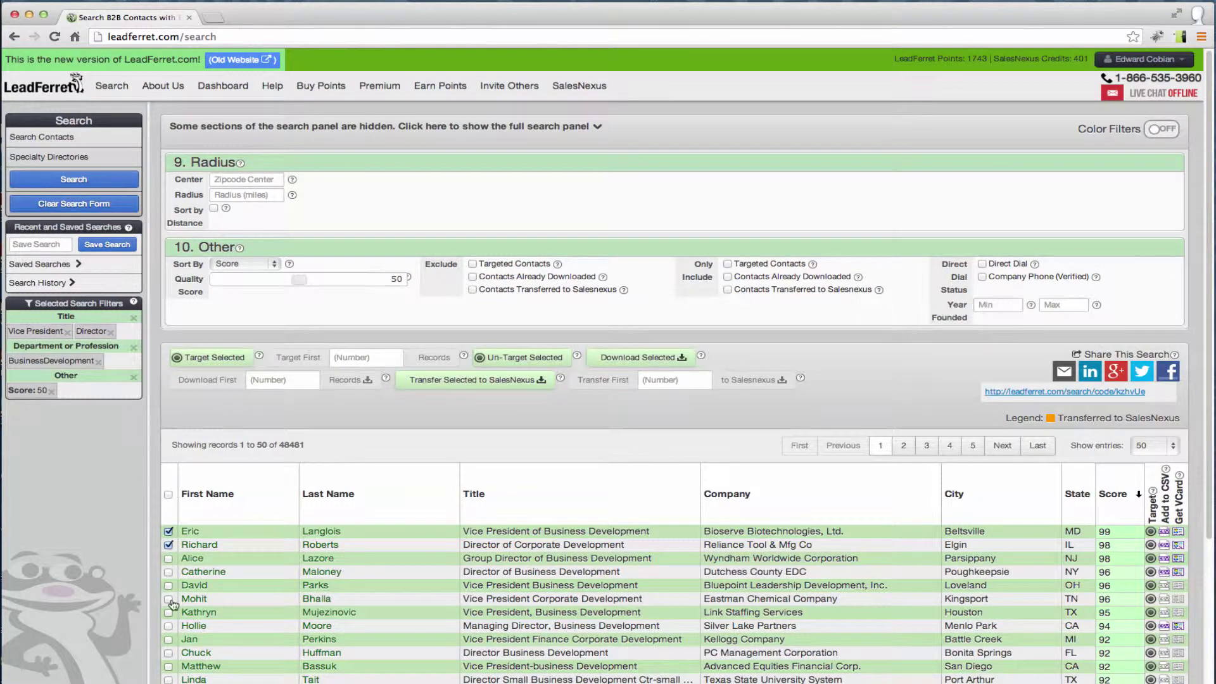
left_click(169, 640)
Download the 6 marked records, accepting the 4-point cost, and dismiss the success message.
left_click(656, 360)
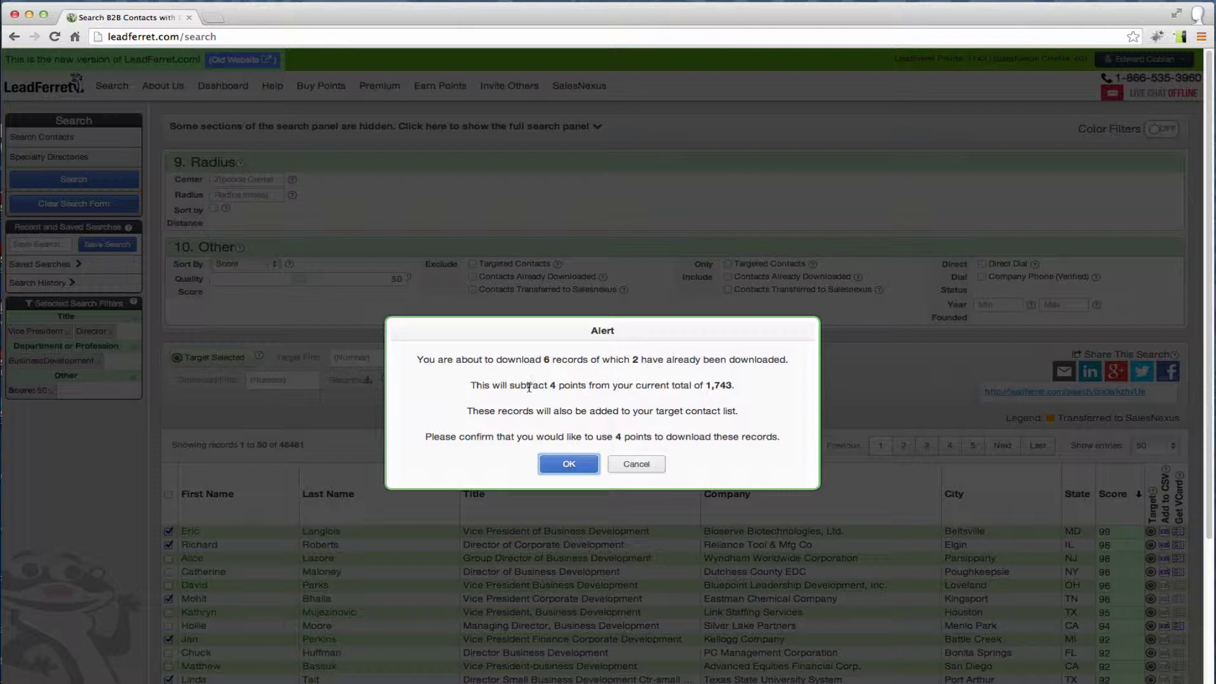
left_click_drag(529, 387, 618, 385)
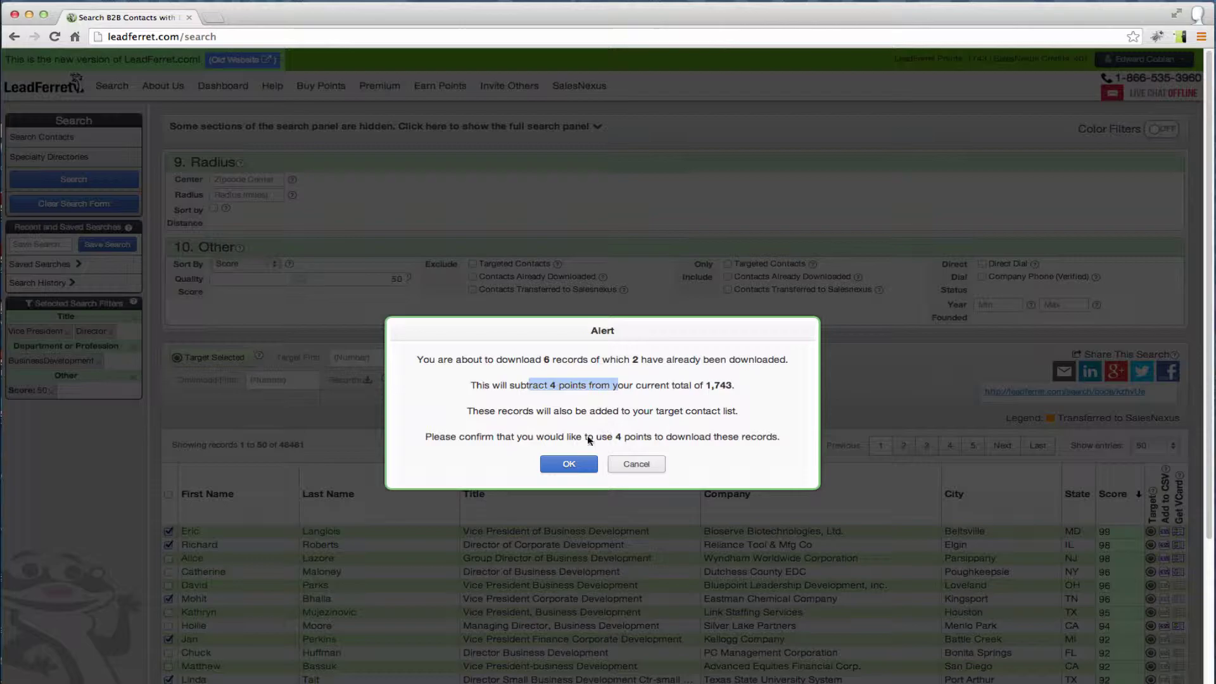
left_click(576, 465)
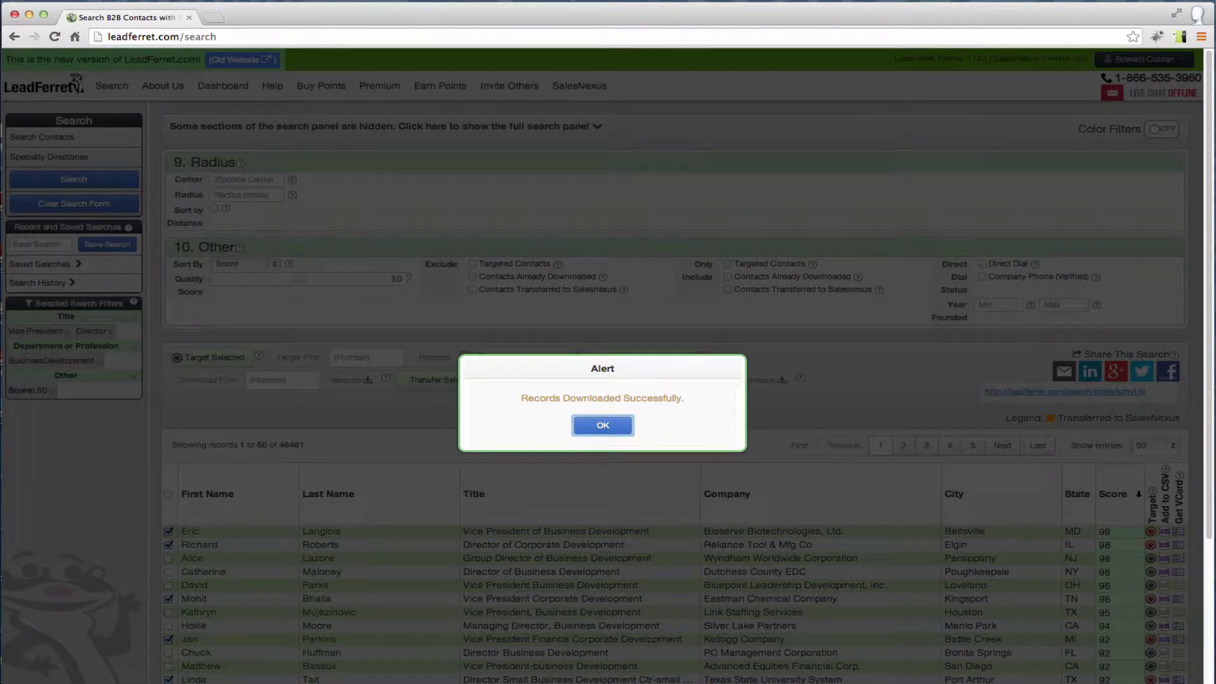
left_click(611, 426)
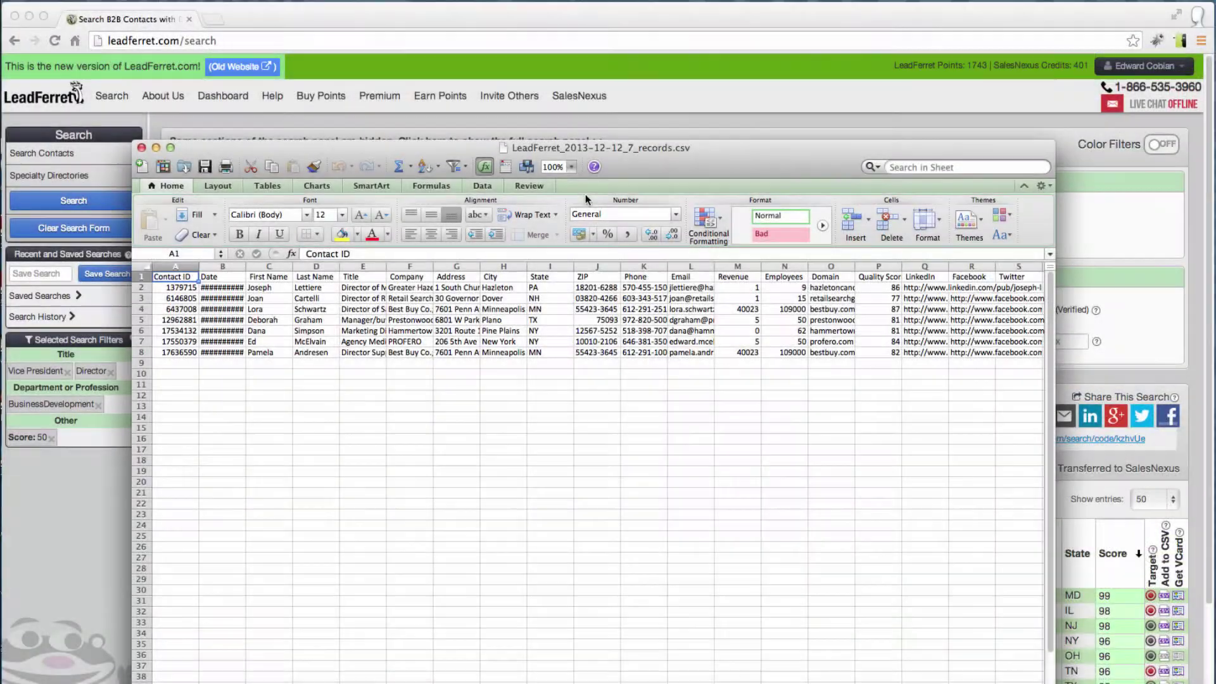
Inspect the Email, Employees, Industry, NAICS and social link columns of rows 3–5, then close the CSV.
left_click(253, 300)
key("Down")
key("Down")
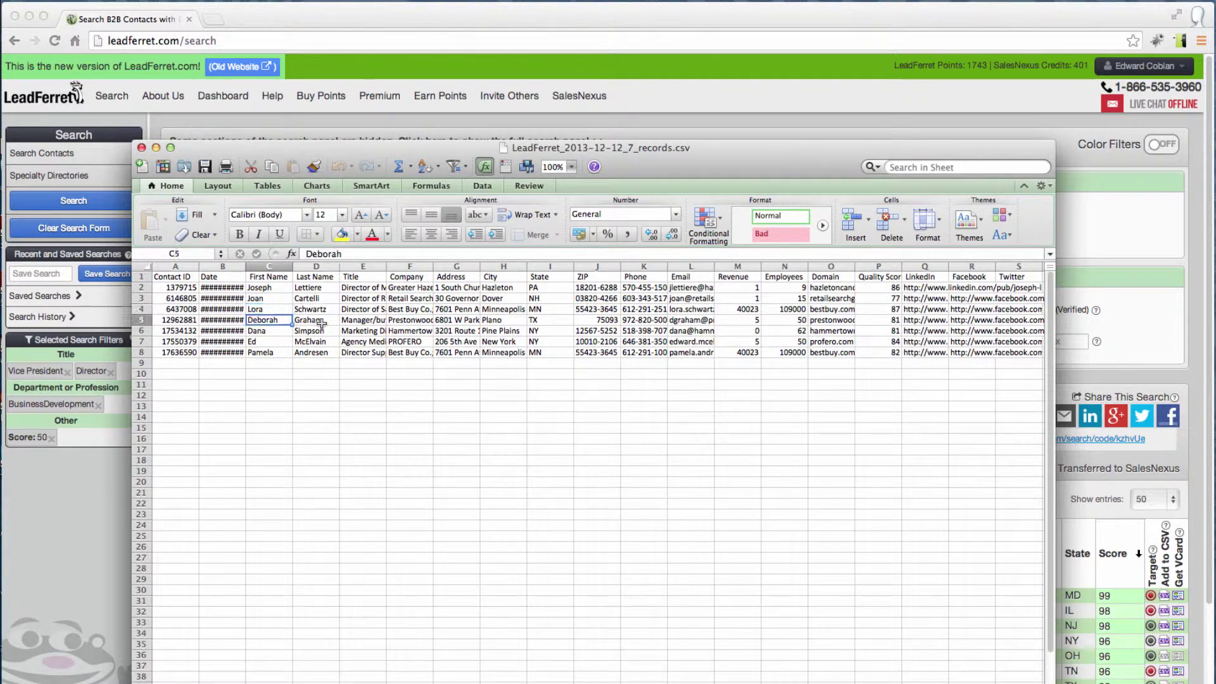
key("Right")
key("Right")
key("Right")
key("Right")
key("Right")
key("Right")
key("Right")
key("Right")
key("Right")
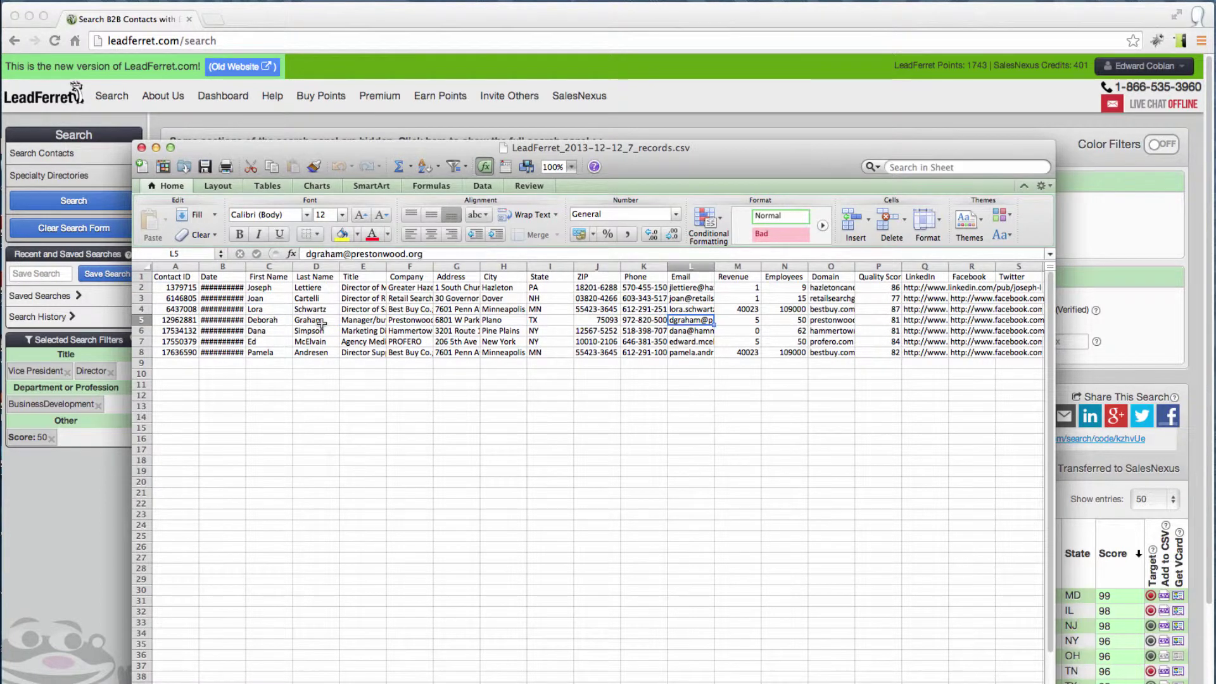
key("Left")
key("Right")
key("Up")
key("Up")
key("Up")
key("Up")
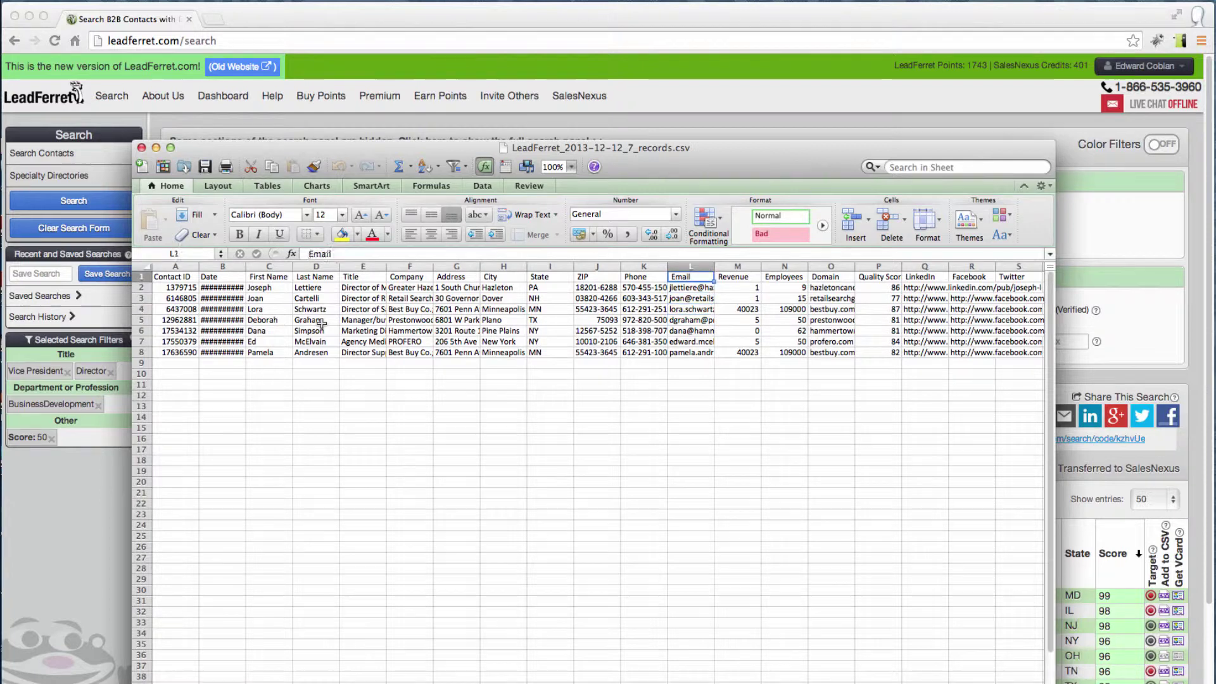
key("Down")
key("Down")
key("Down")
key("Right")
key("Right")
key("Right")
key("Right")
key("Right")
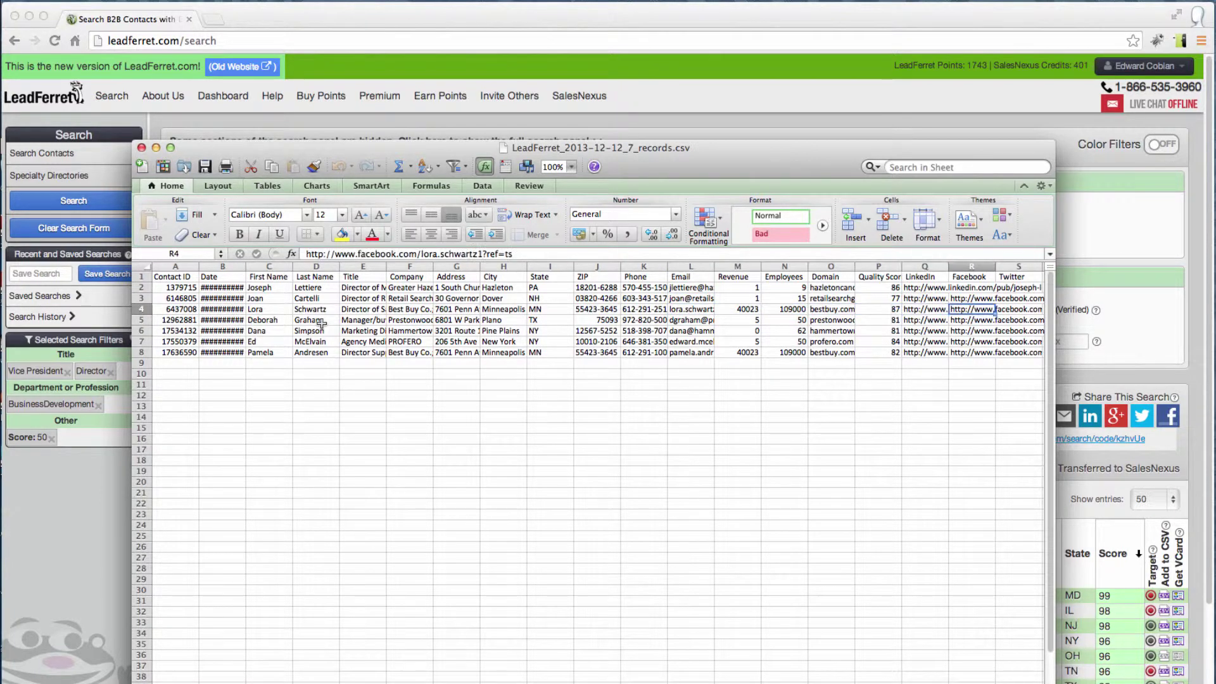
key("Right")
key("Left")
key("Left")
key("Left")
key("Left")
key("Left")
key("Left")
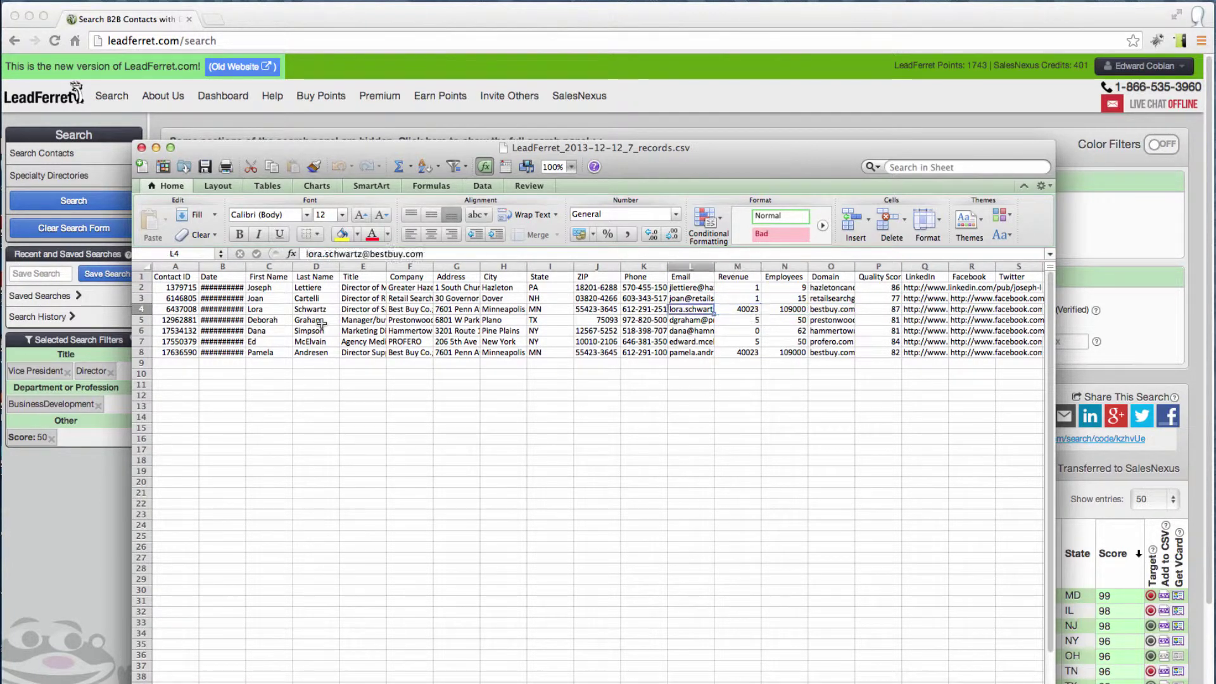
key("Right")
key("Right")
key("Right")
key("Right")
key("Right")
key("Right")
key("Right")
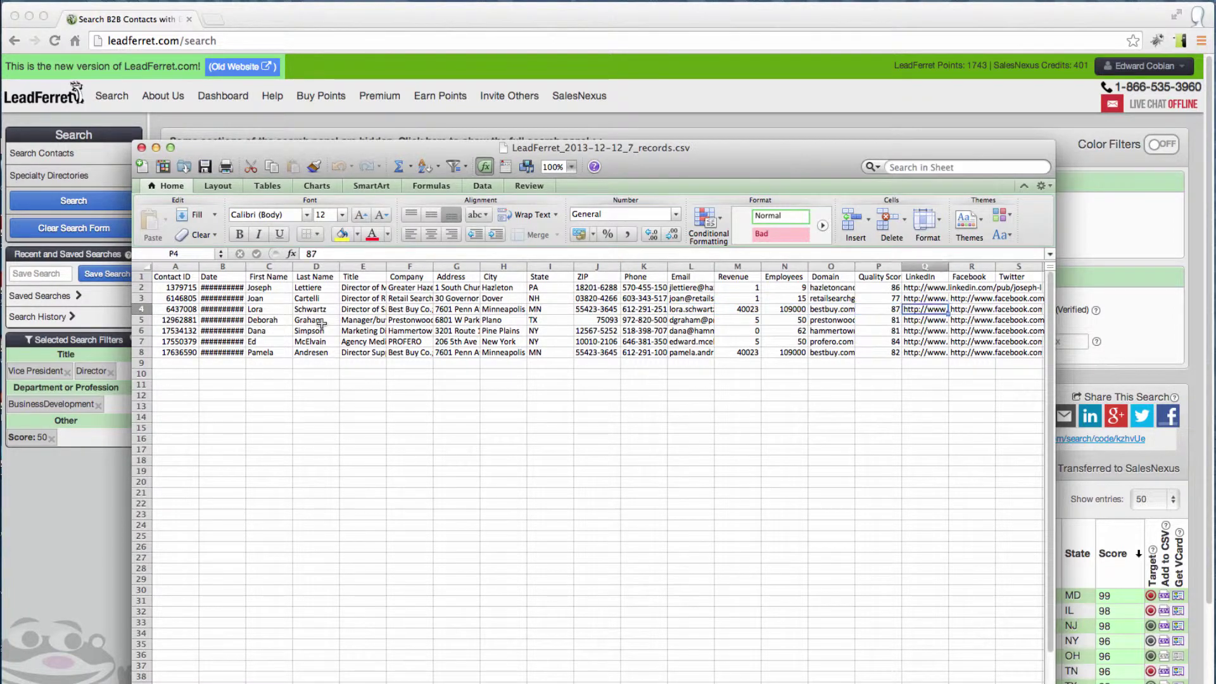
key("Right")
key("Right")
key("Right")
key("Right")
key("Right")
key("Right")
key("Right")
key("Right")
key("Right")
key("Right")
key("Right")
key("Right")
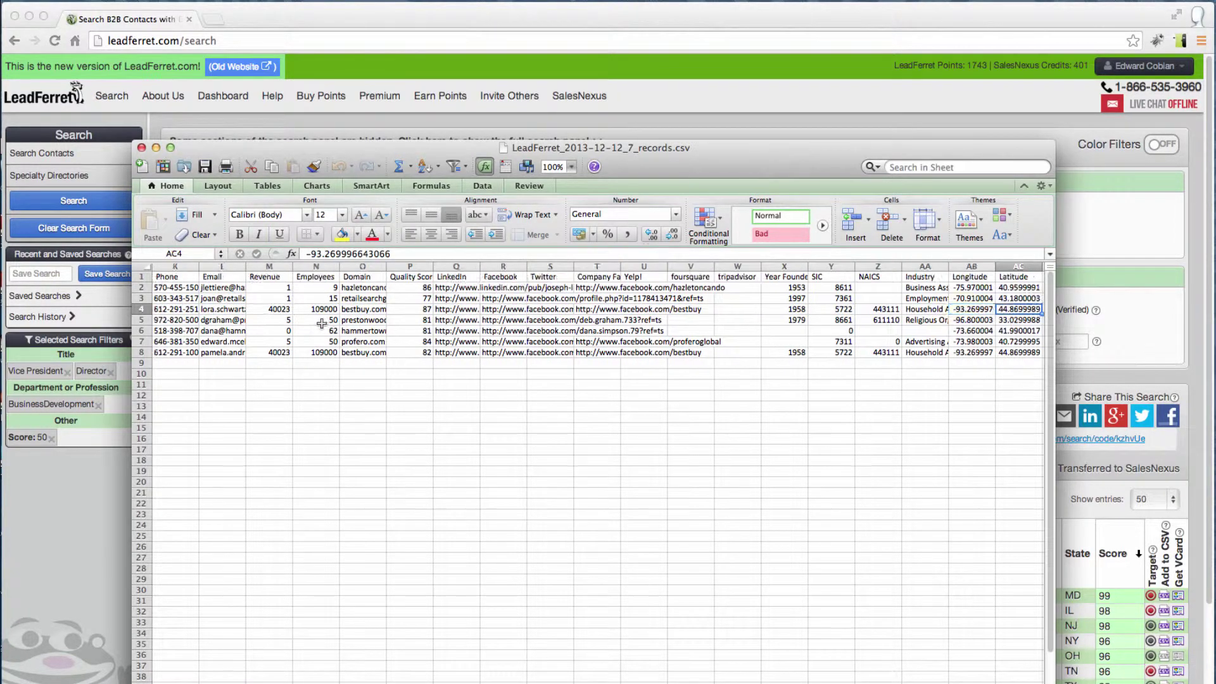
key("Left")
key("Left")
key("Left")
key("Left")
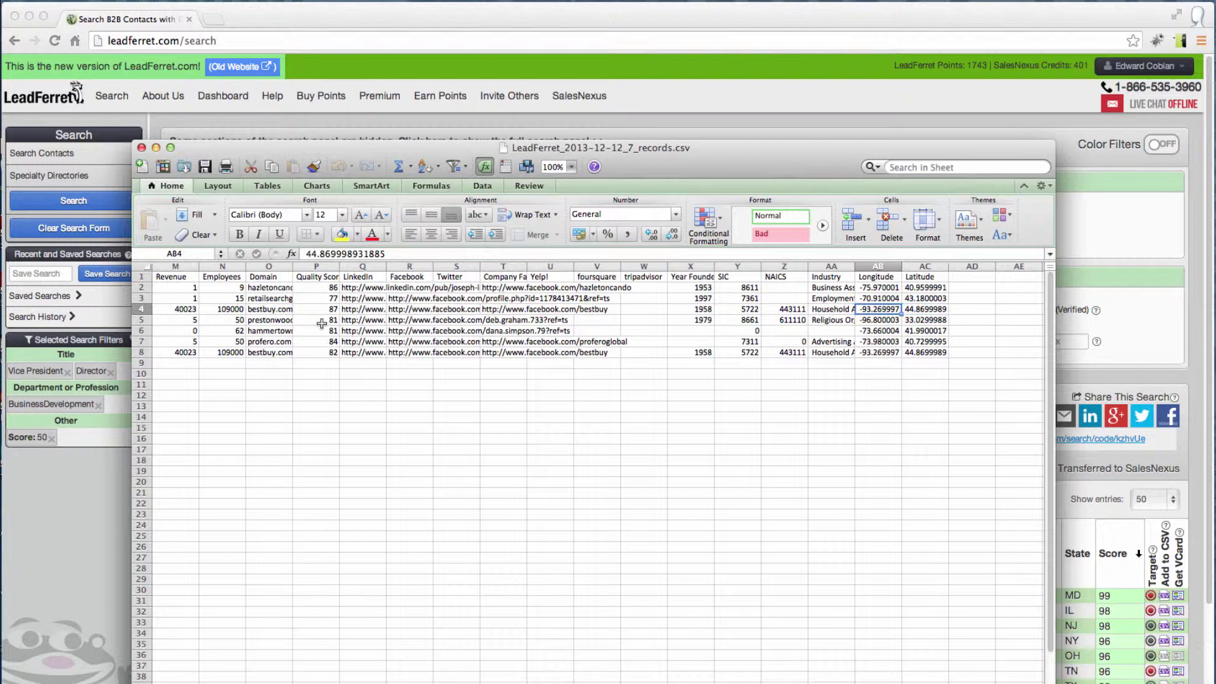
key("Left")
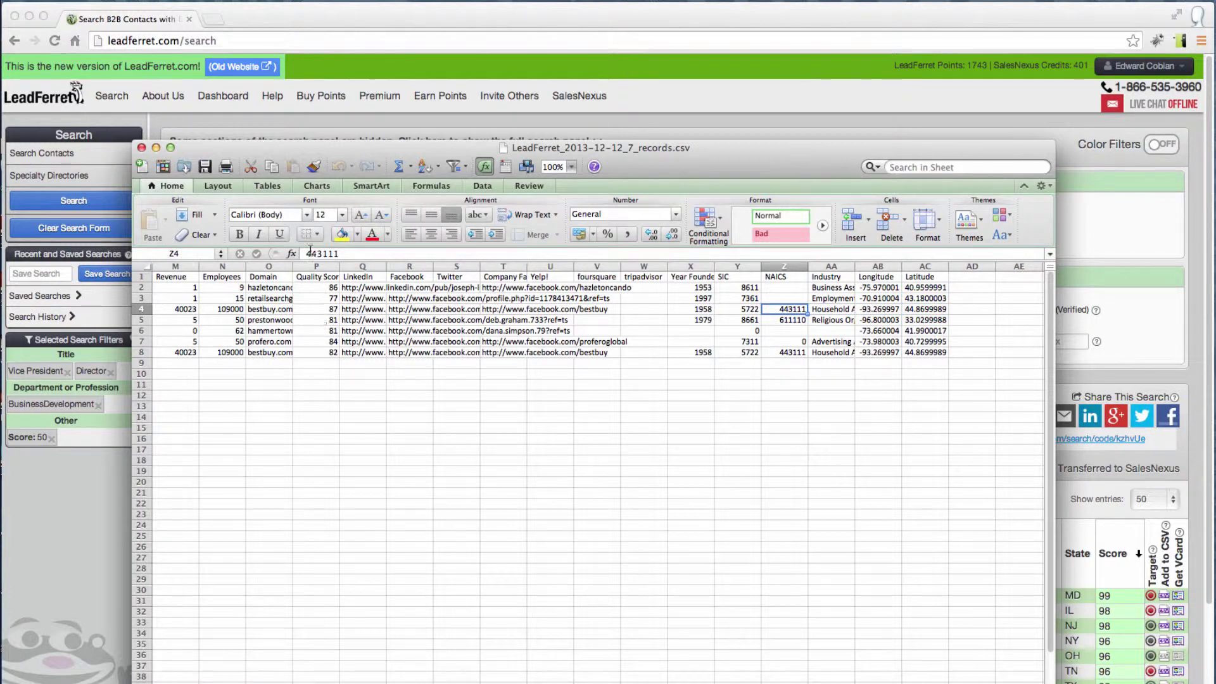
left_click(140, 148)
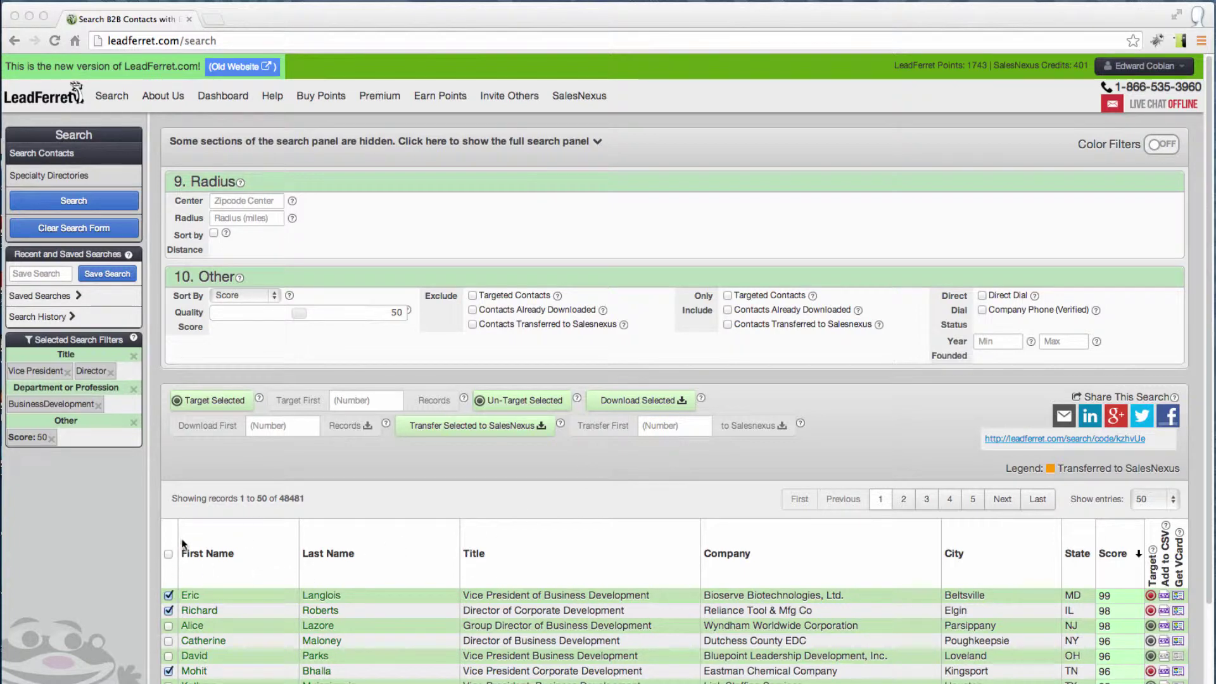
Select all 50 contacts on the results page and scroll through to check the rows.
left_click(169, 554)
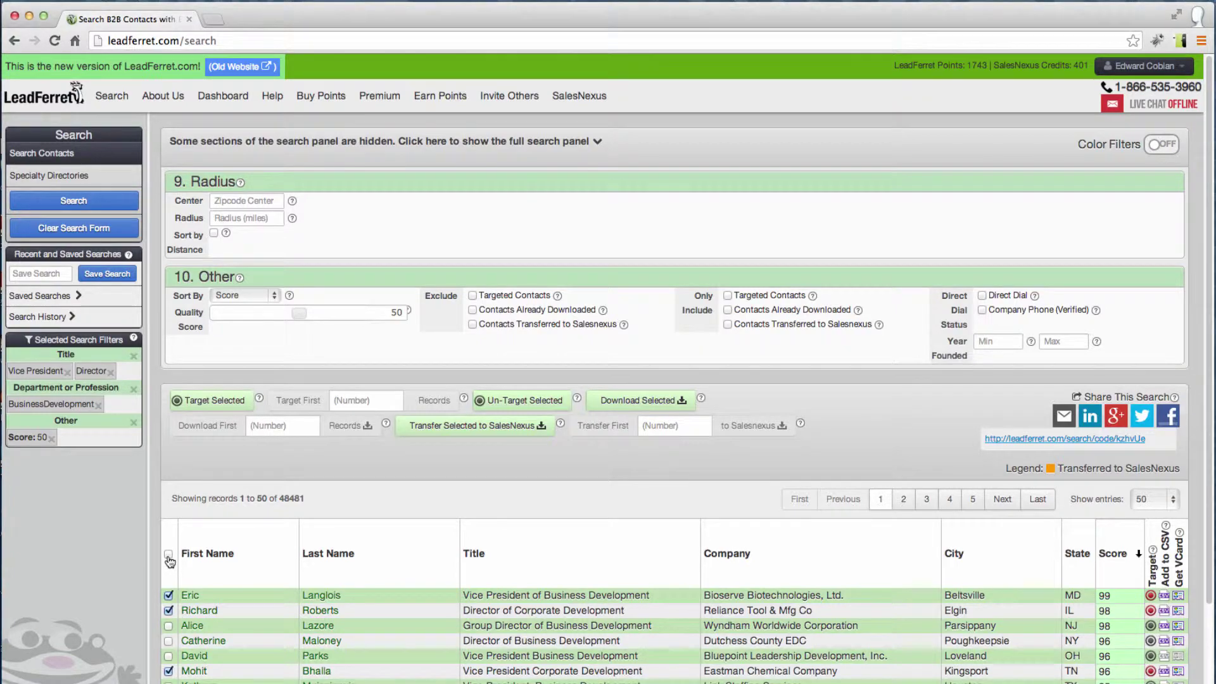
left_click(168, 555)
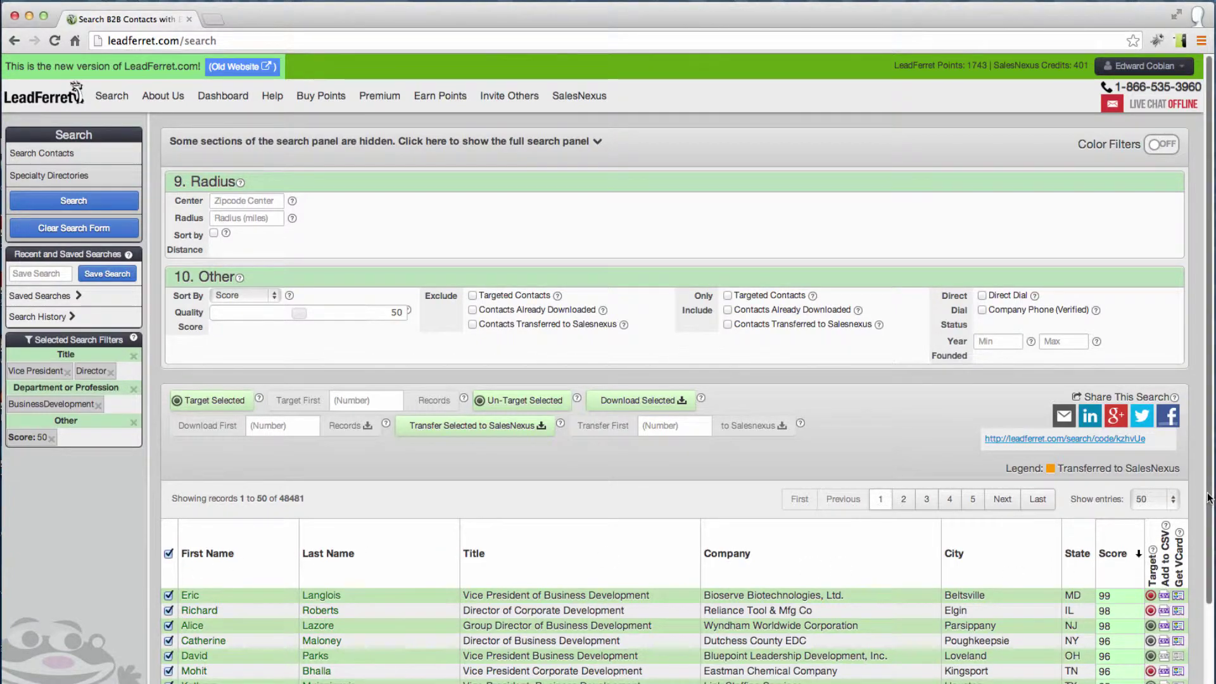
scroll(674, 397, "down", 8)
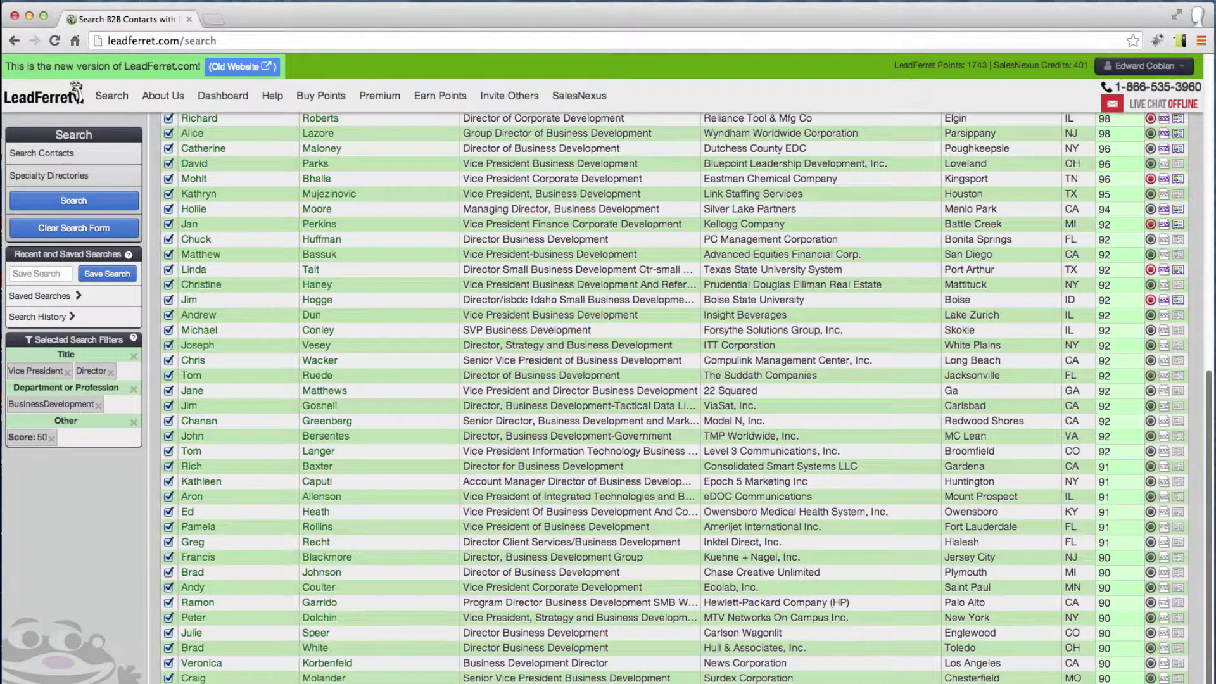
left_click_drag(1208, 402, 1209, 129)
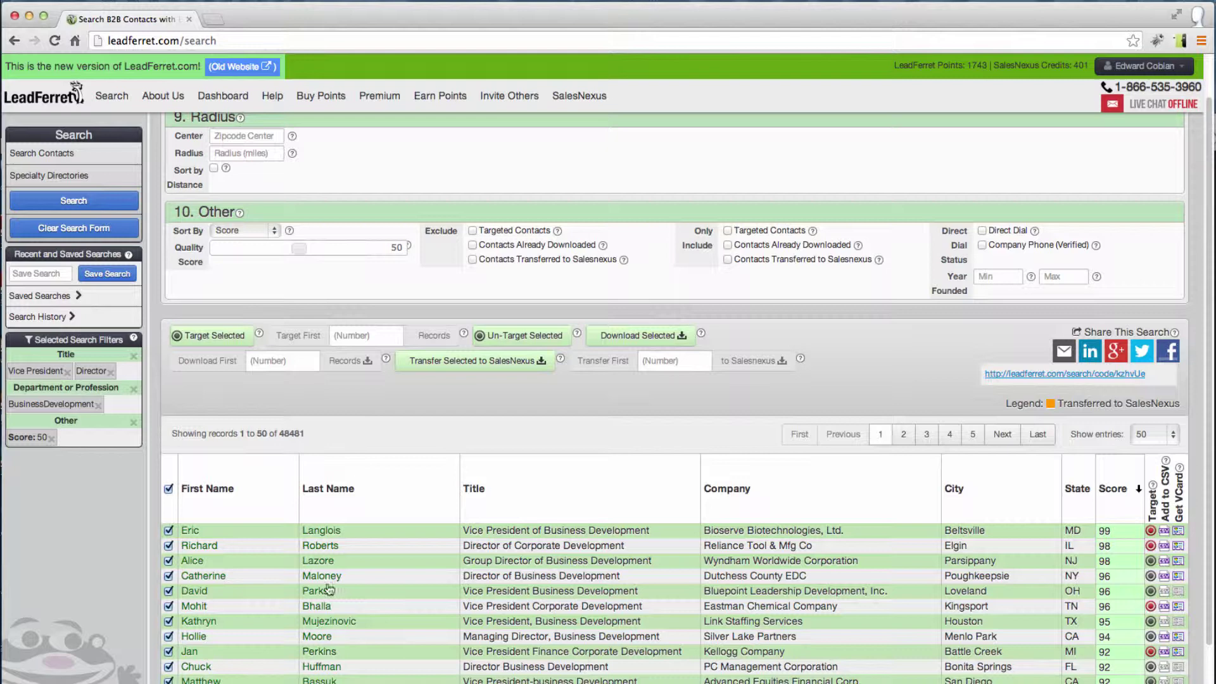
left_click(297, 358)
Clear the selection, request the first 200 records, review the 191-point cost, and cancel the download.
left_click(169, 490)
left_click(269, 361)
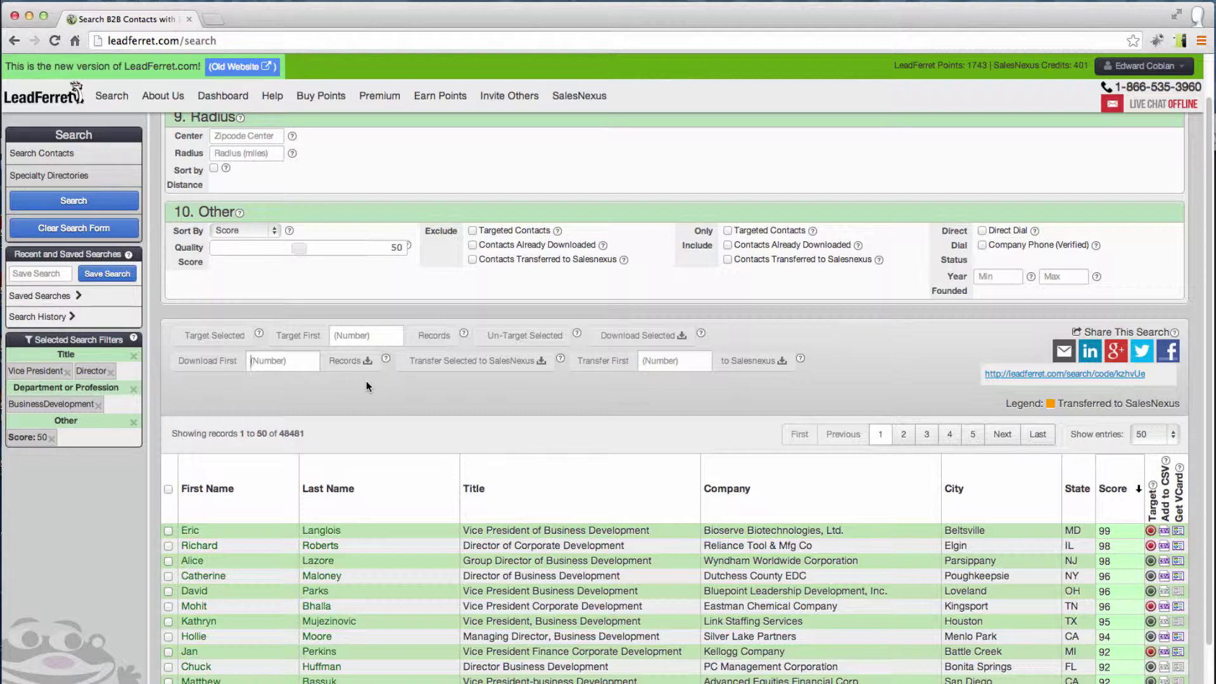
type("200")
left_click(343, 363)
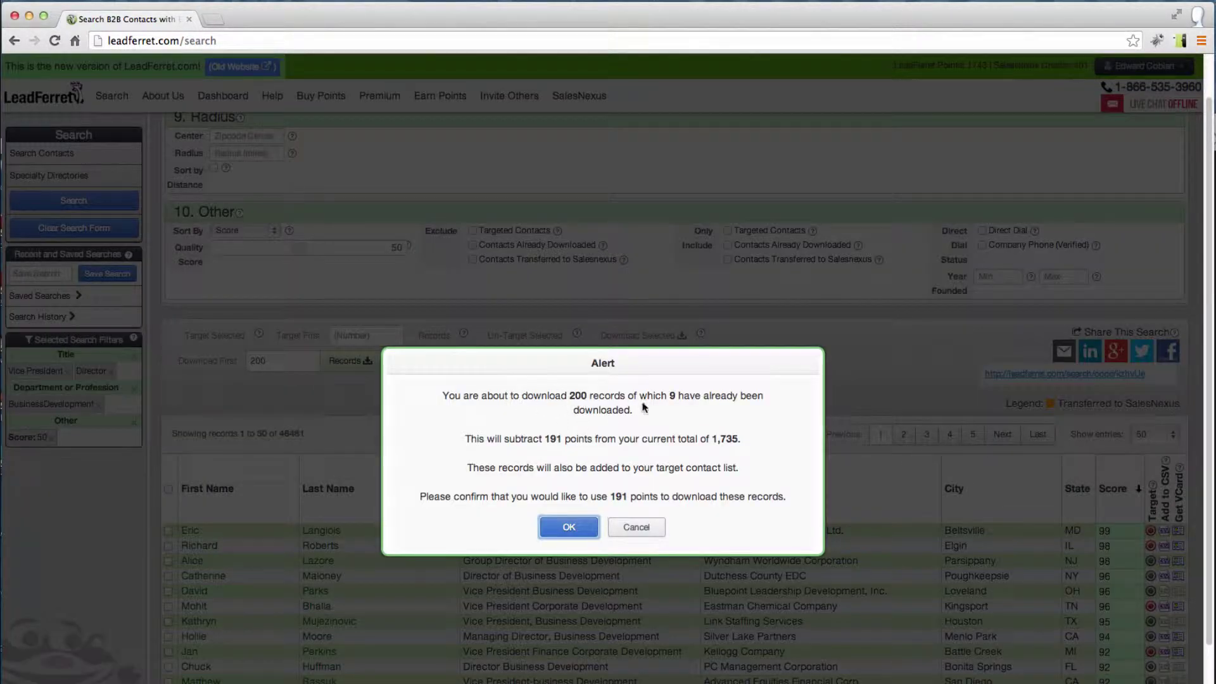
left_click_drag(701, 396, 654, 394)
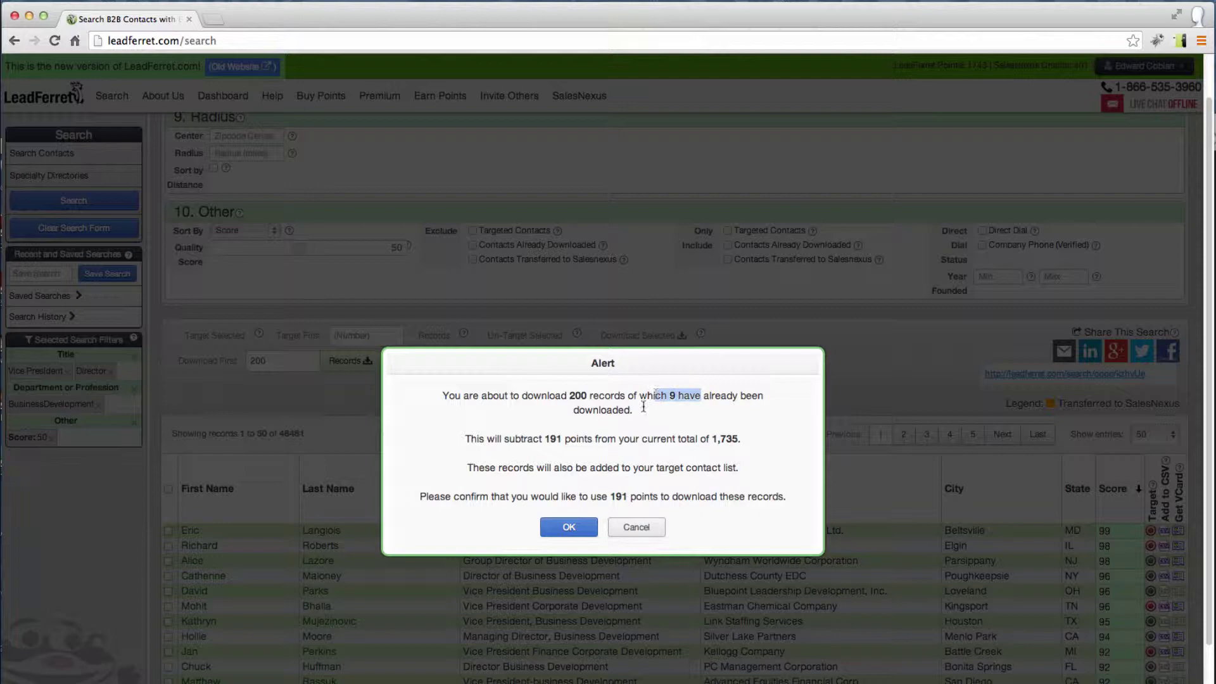
left_click_drag(534, 437, 598, 438)
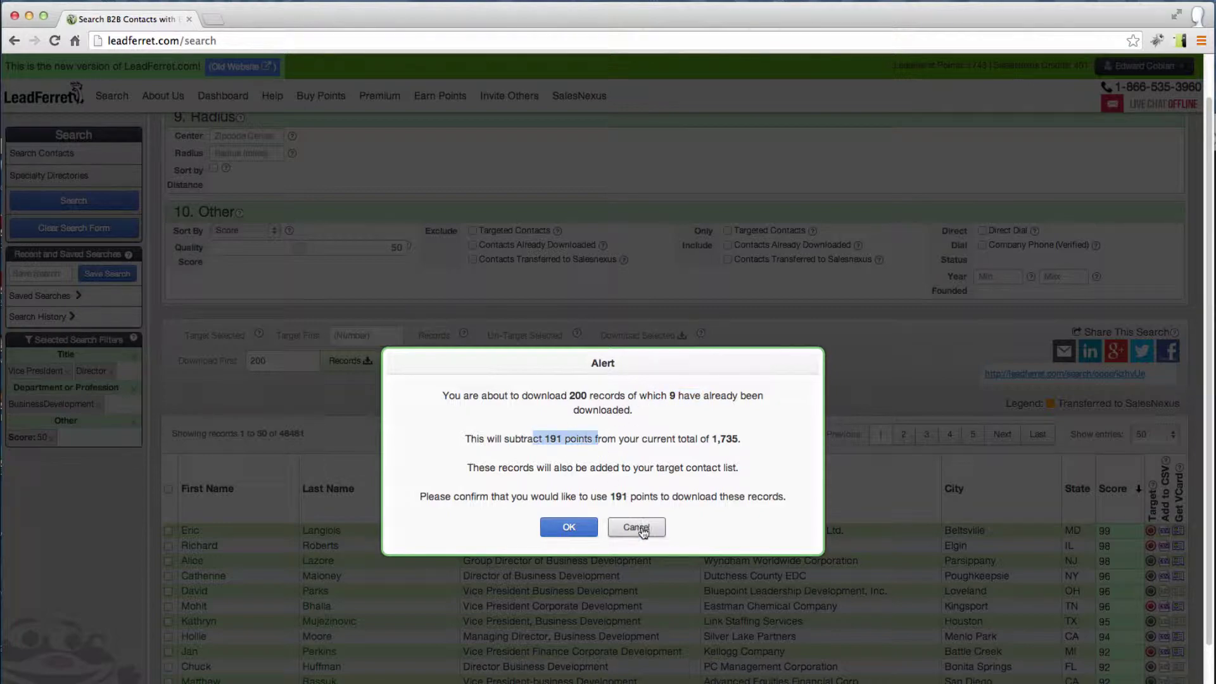
left_click(636, 527)
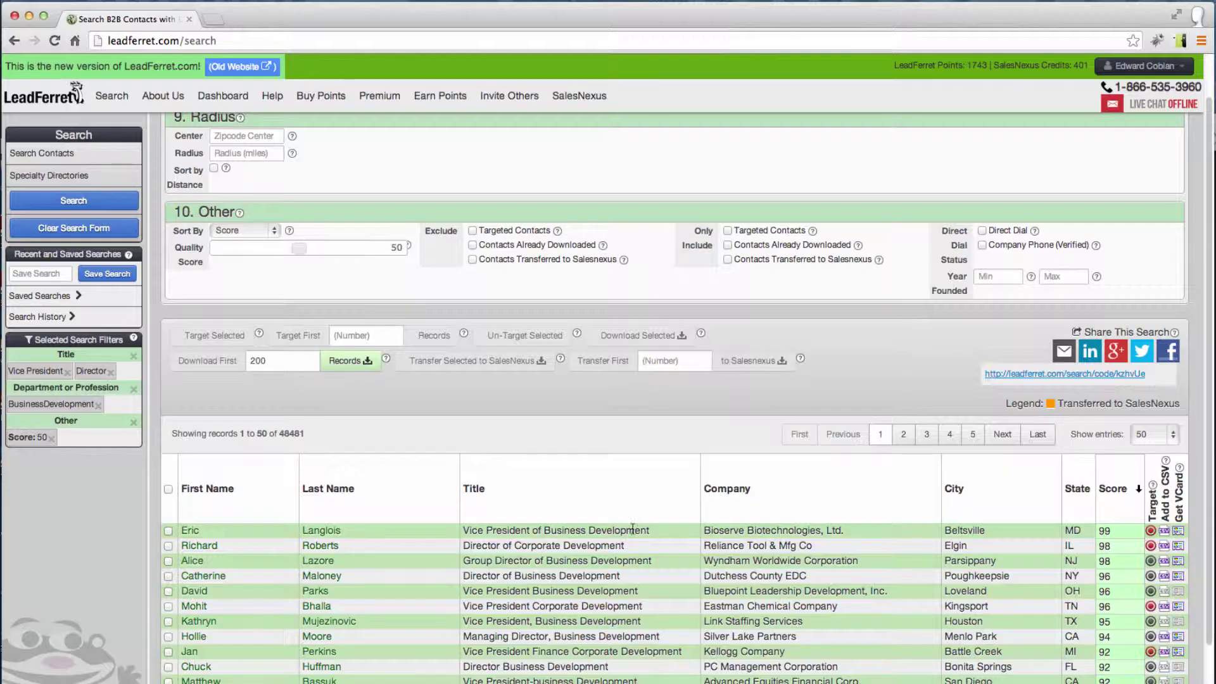
left_click(1178, 547)
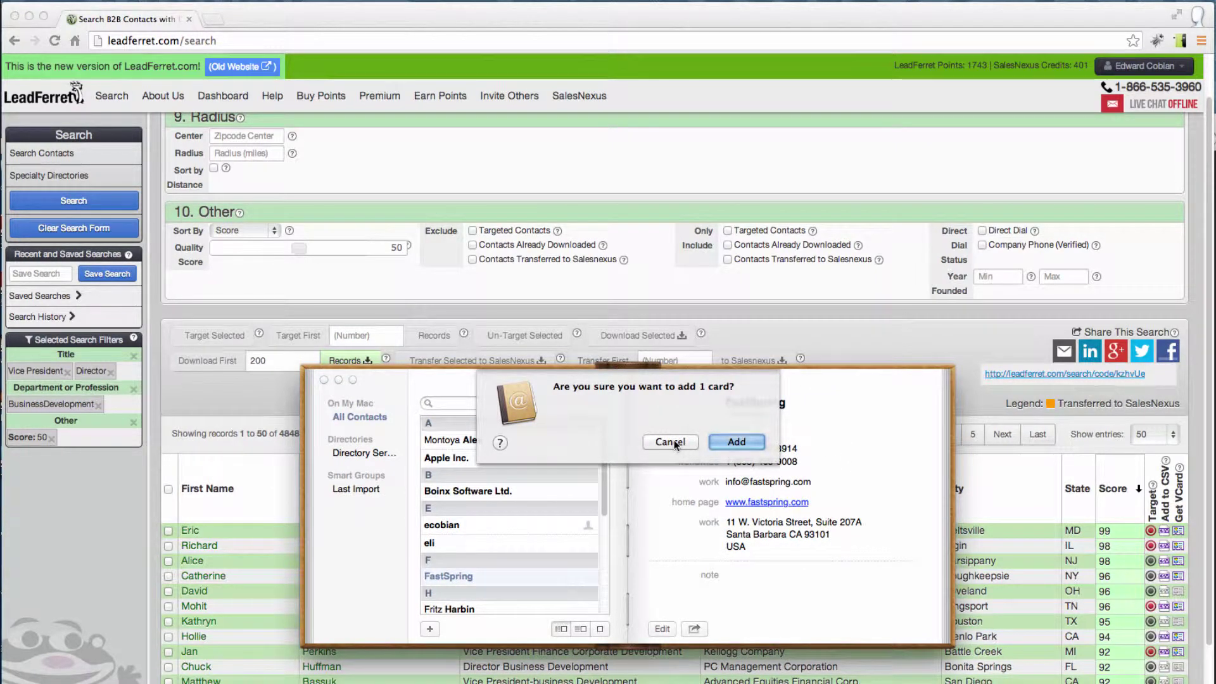
left_click(672, 442)
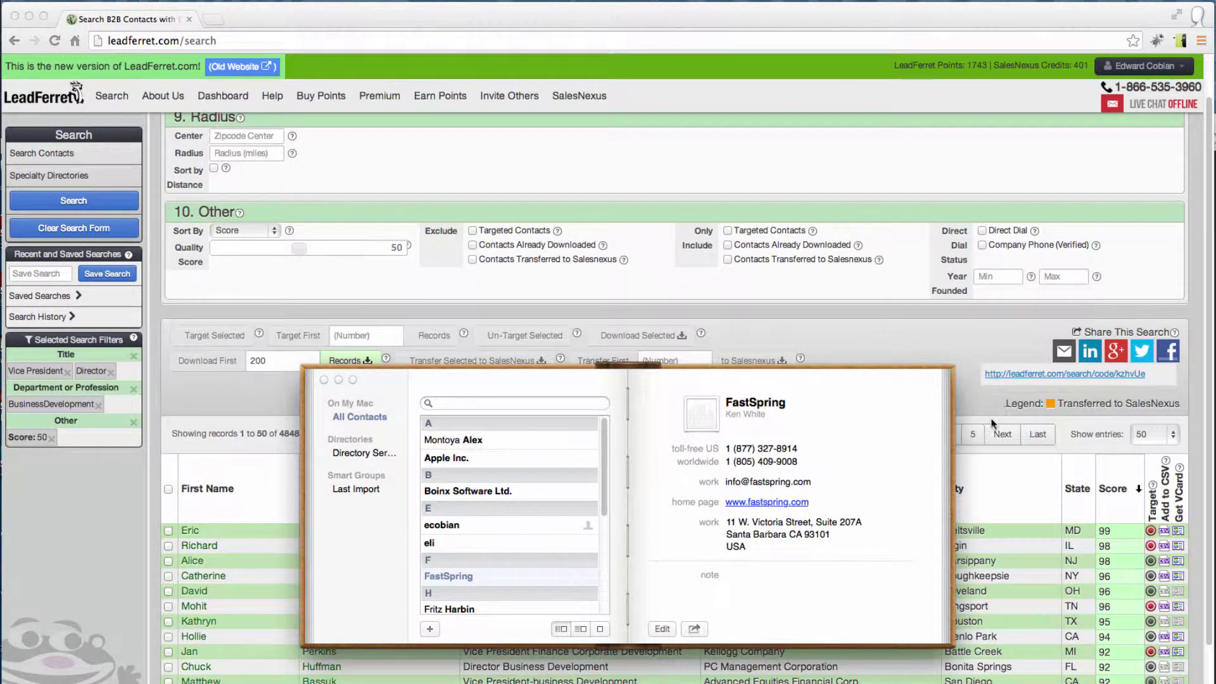
key("super+h")
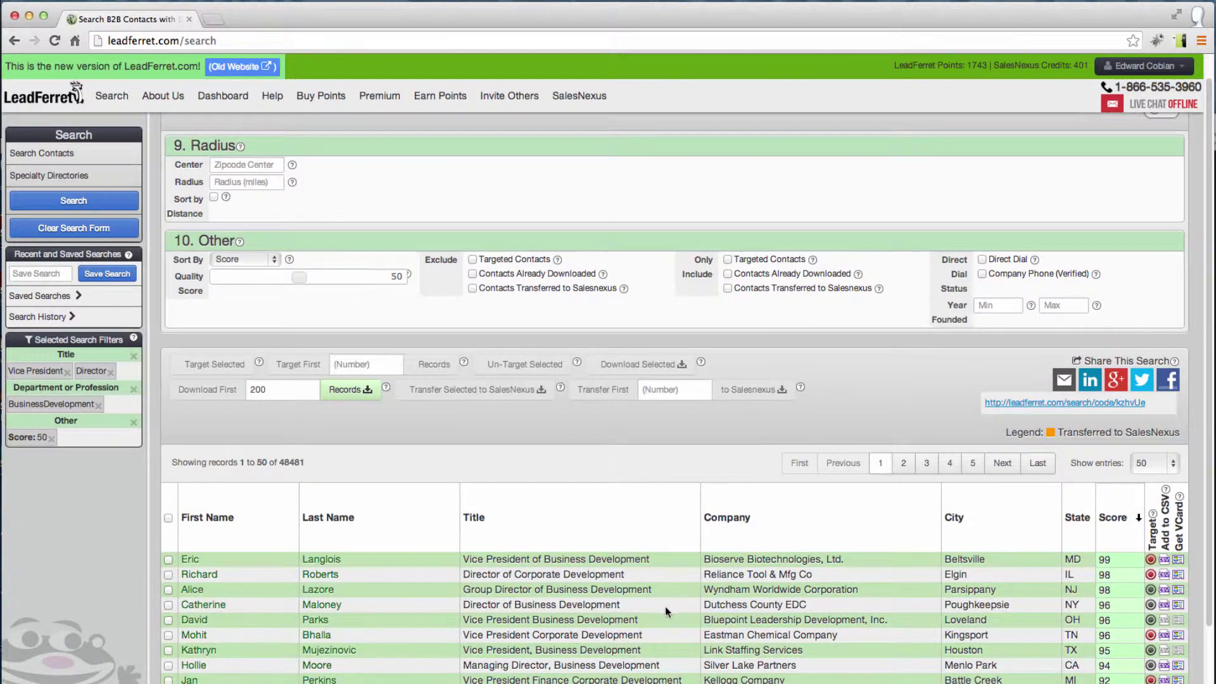
Add three individual contacts to the CSV download, confirming the one-point charge for each.
scroll(687, 605, "down", 2)
scroll(732, 599, "down", 5)
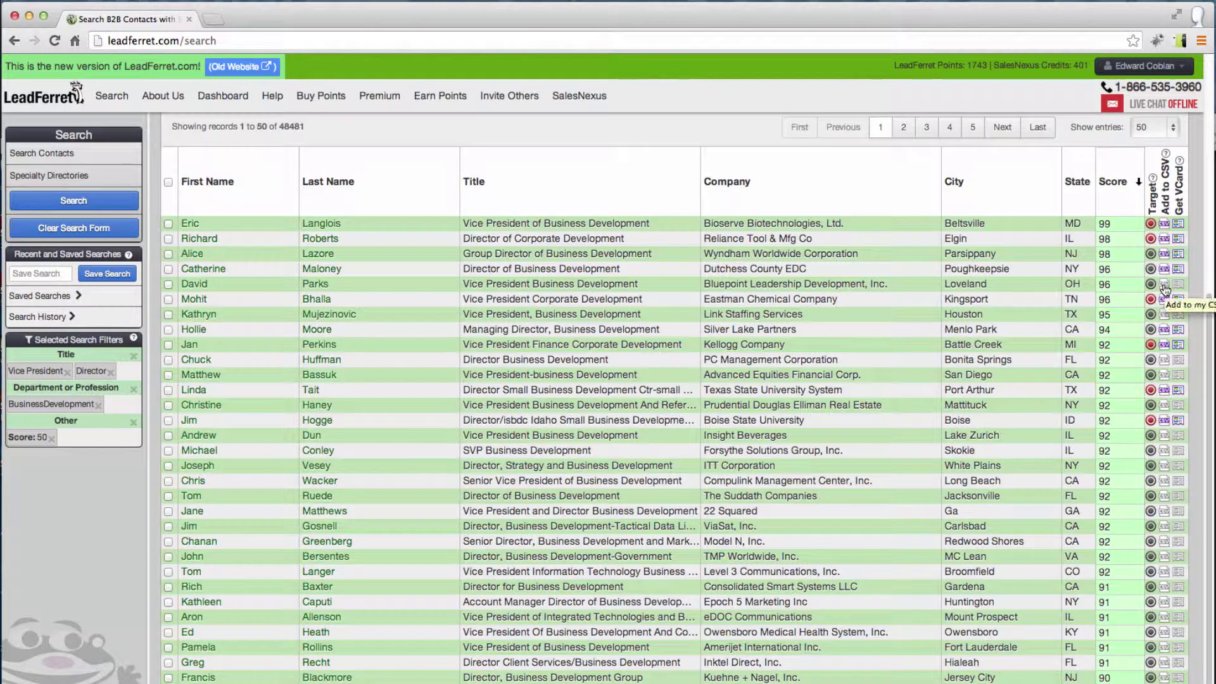
left_click(1165, 285)
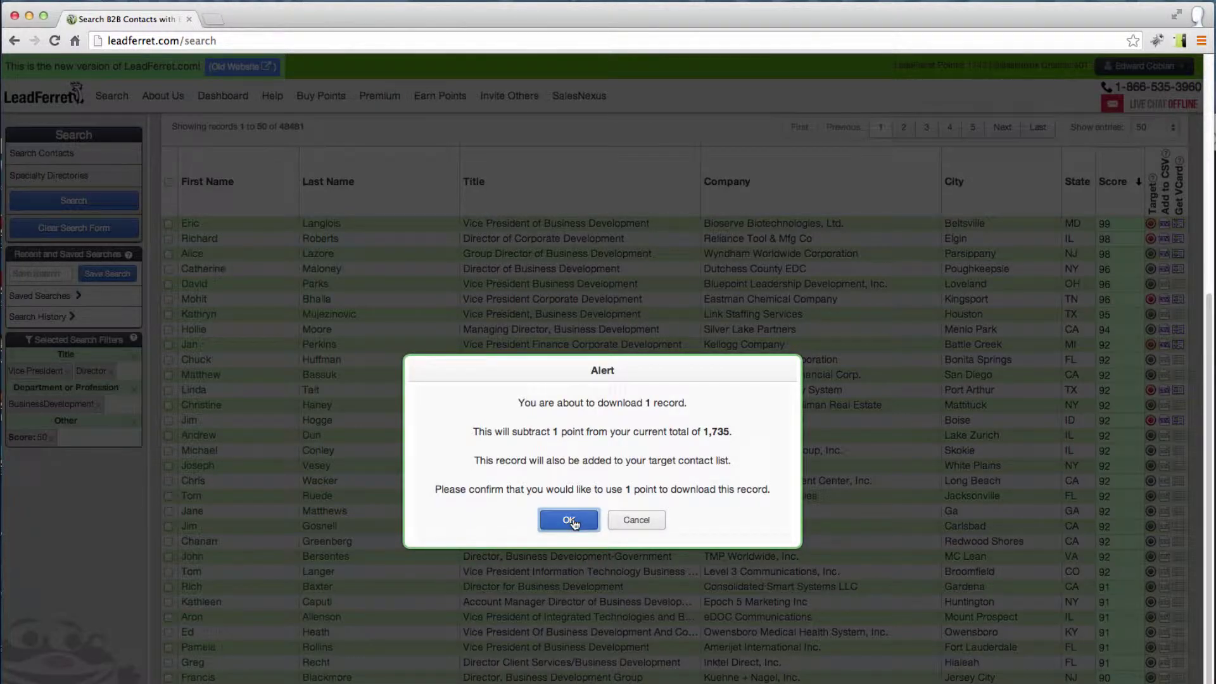
left_click(570, 520)
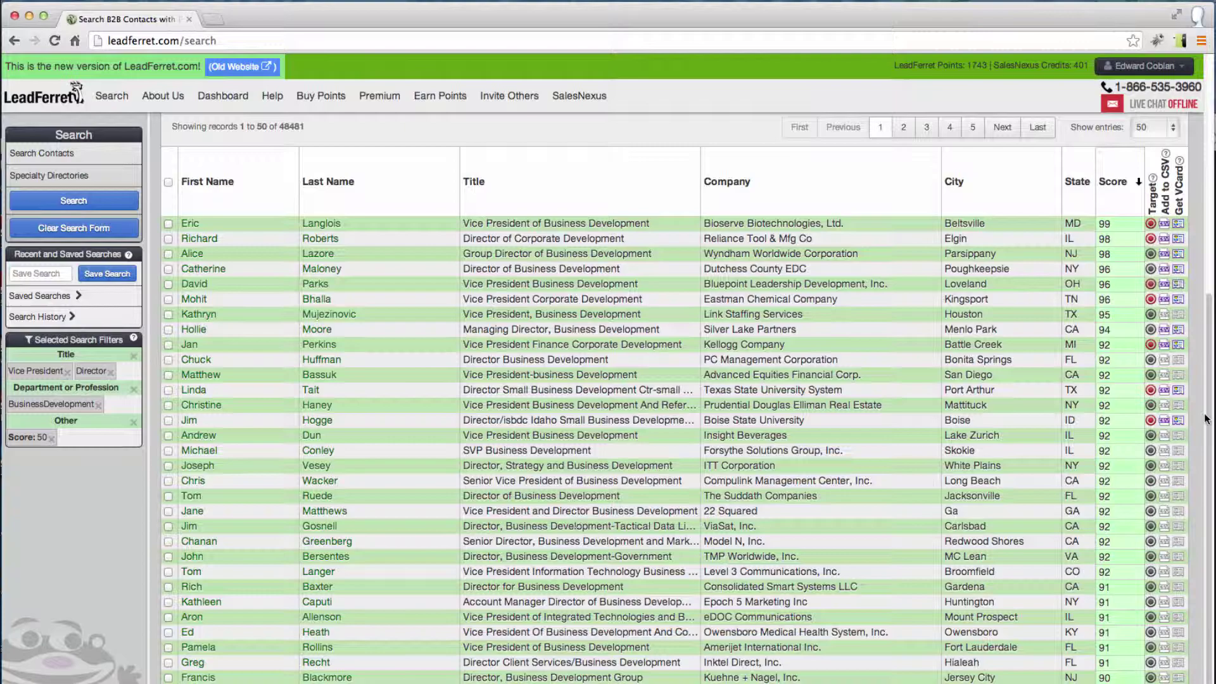
left_click(1165, 437)
left_click(577, 519)
left_click(1165, 663)
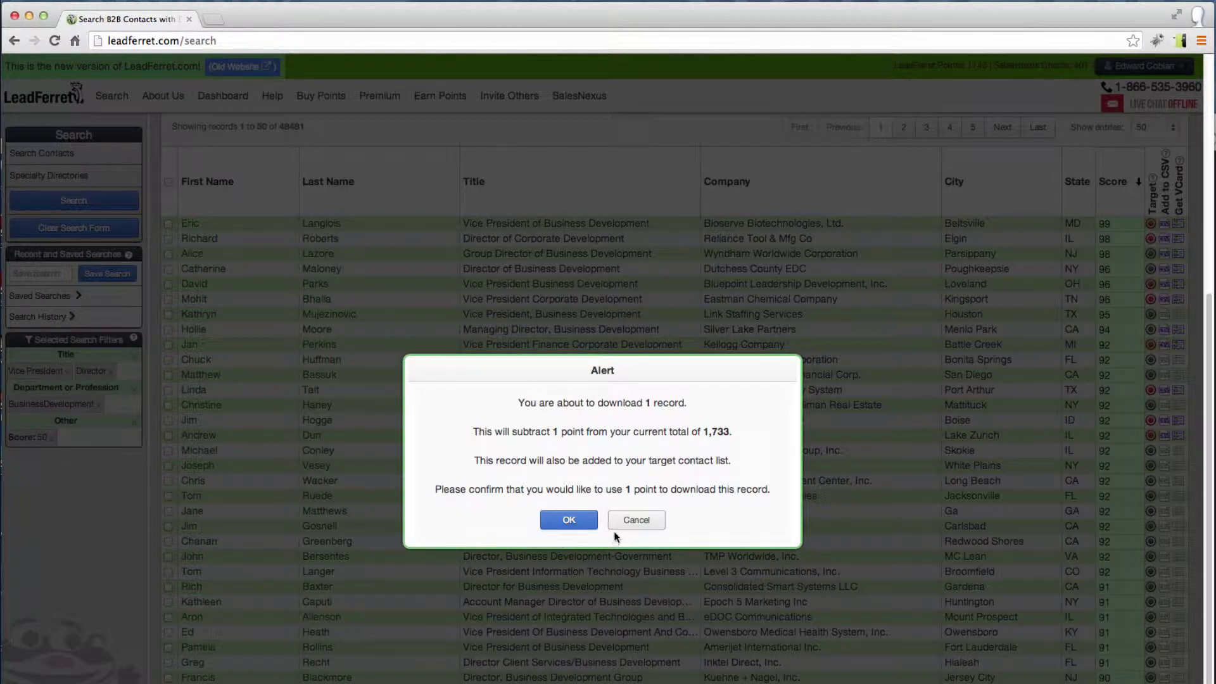
left_click(574, 521)
left_click(567, 520)
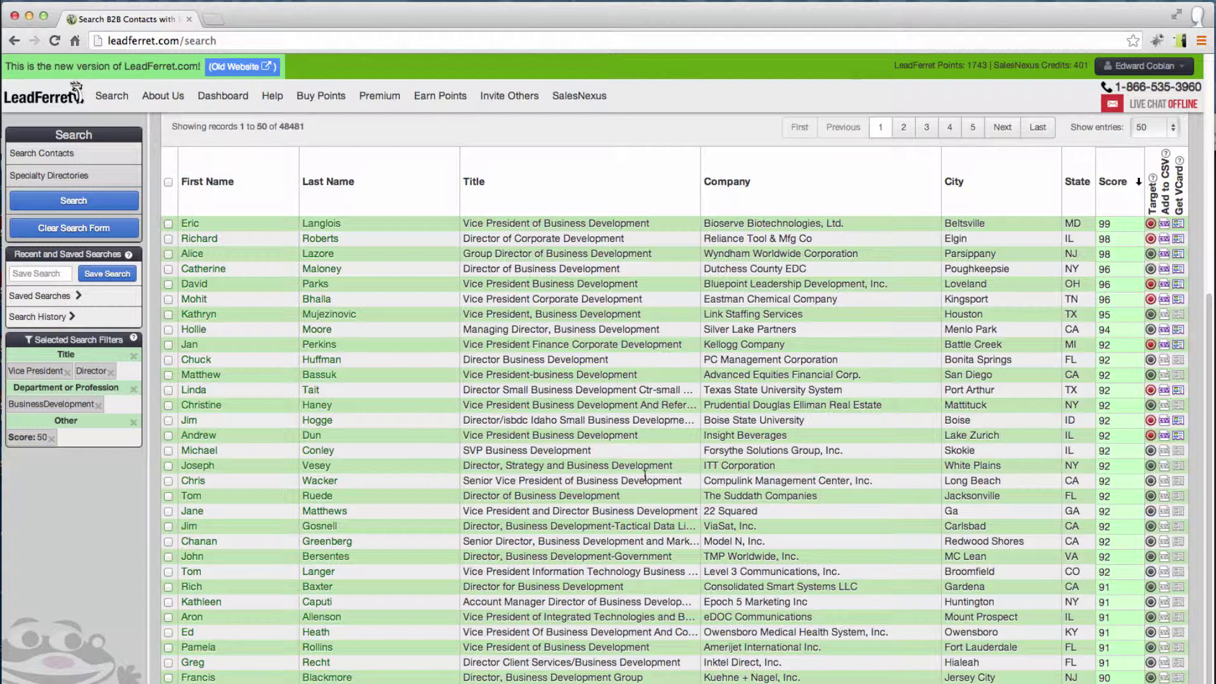
scroll(644, 476, "down", 3)
Open Download Your Spreadsheets in a new tab, note the 10 undownloaded records, and return to search results.
scroll(645, 475, "up", 10)
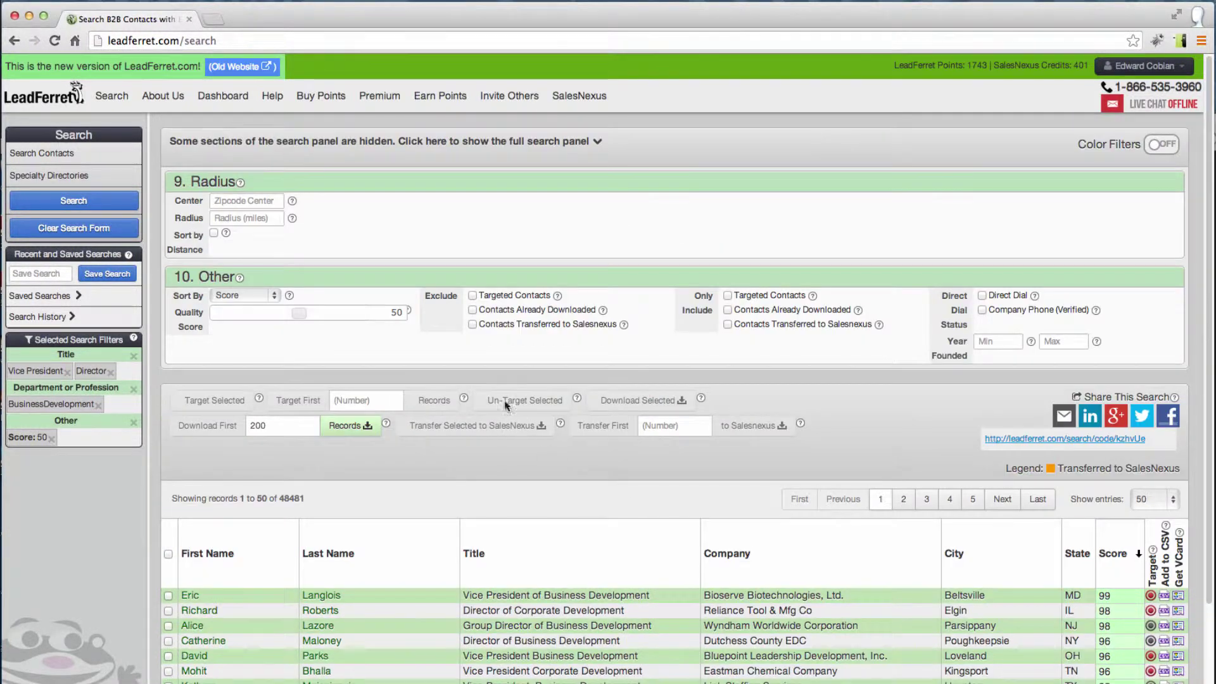
mouse_move(250, 119)
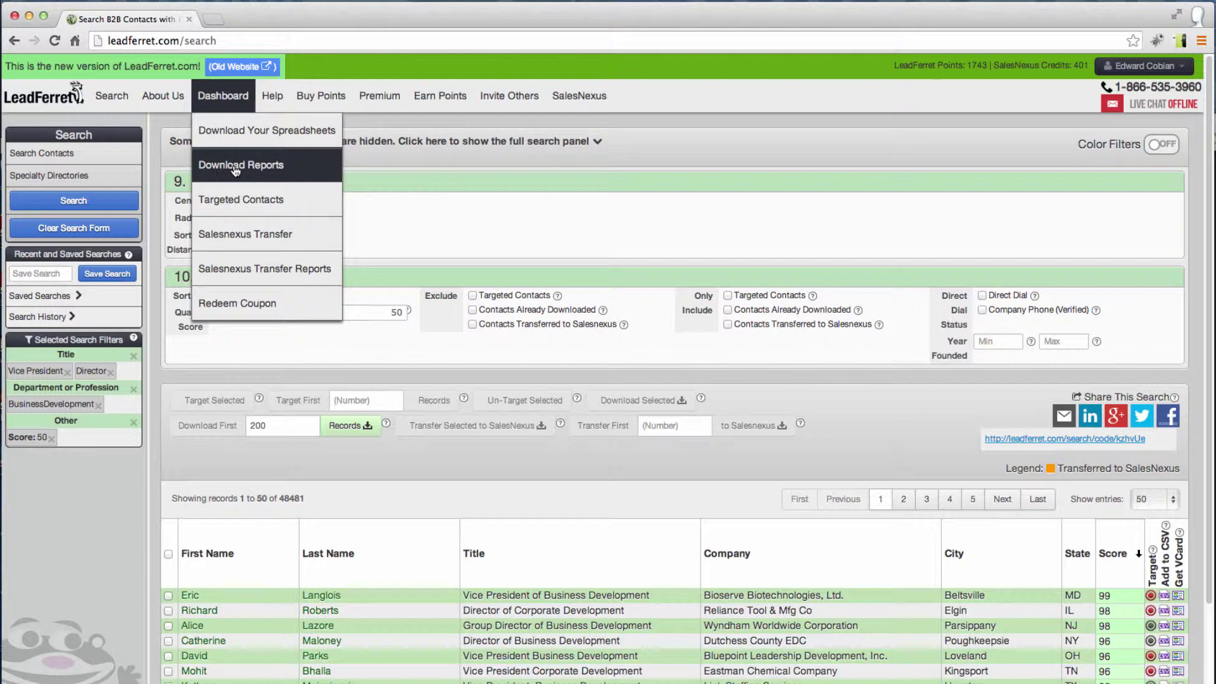
left_click(242, 133)
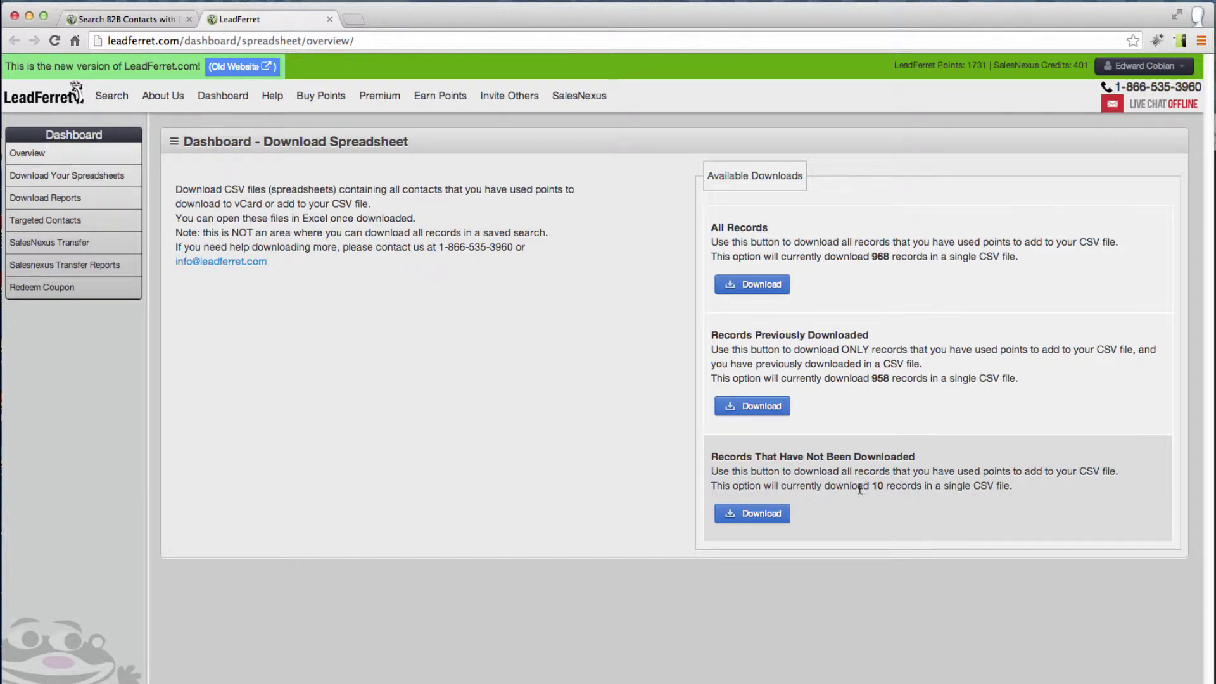
left_click_drag(860, 485, 934, 486)
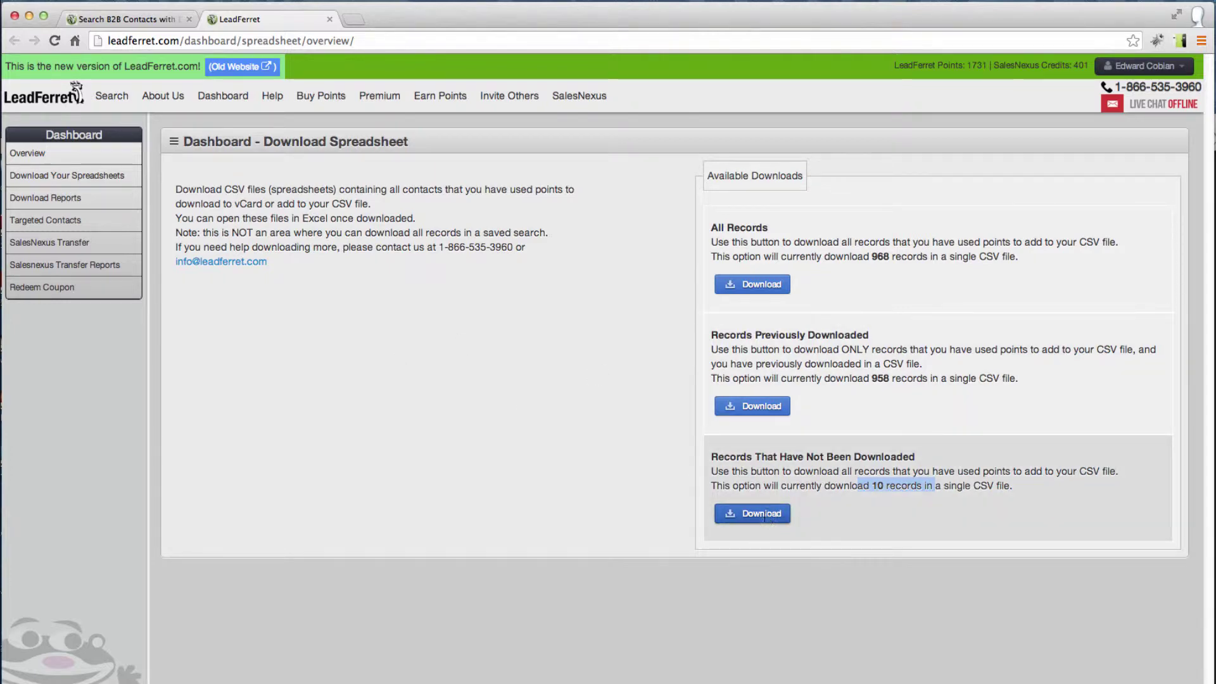
left_click(121, 24)
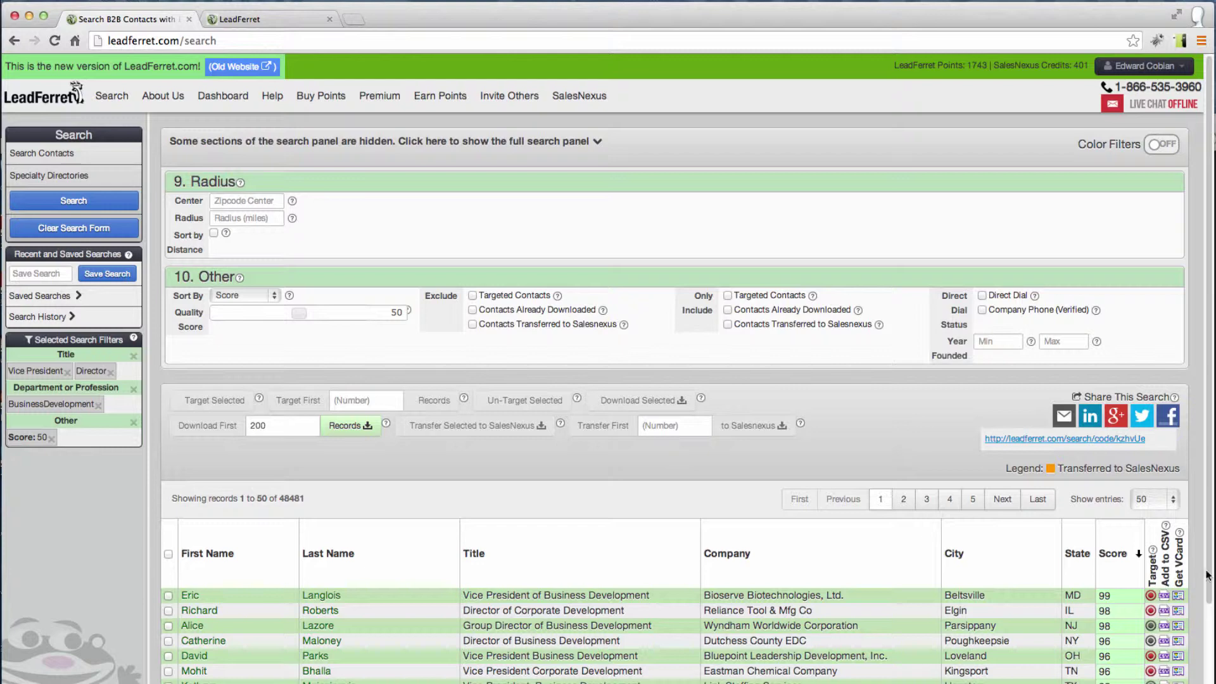
scroll(1208, 574, "down", 5)
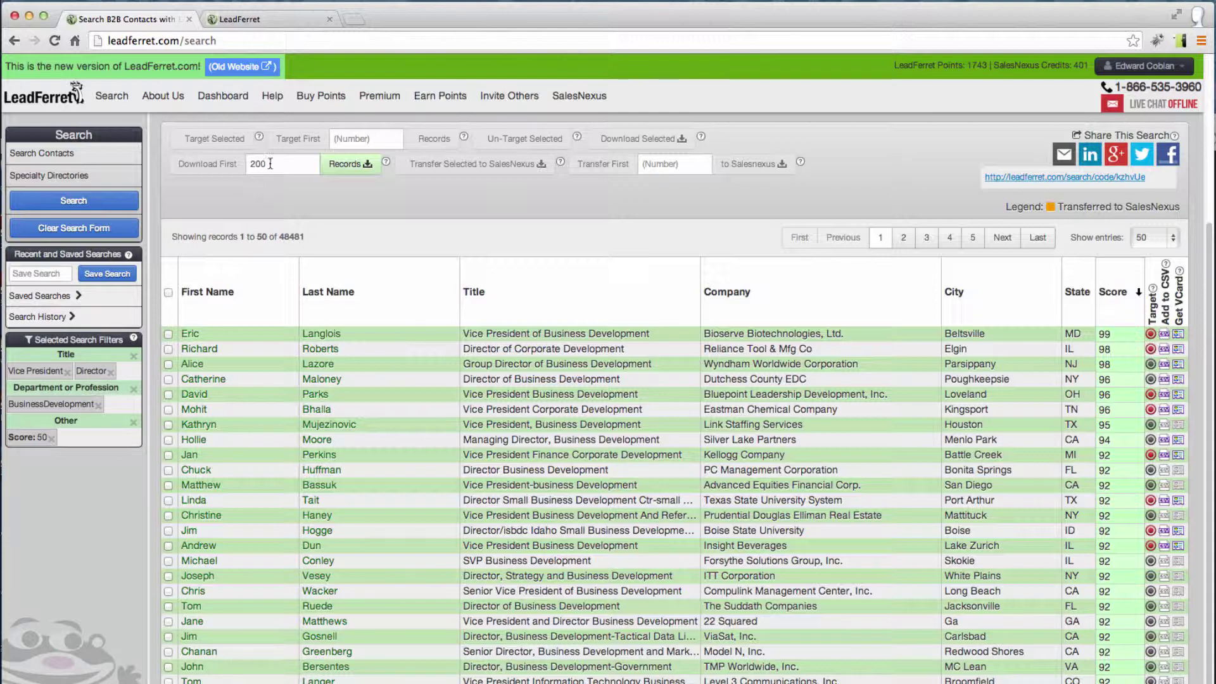
double_click(251, 163)
scroll(564, 513, "up", 5)
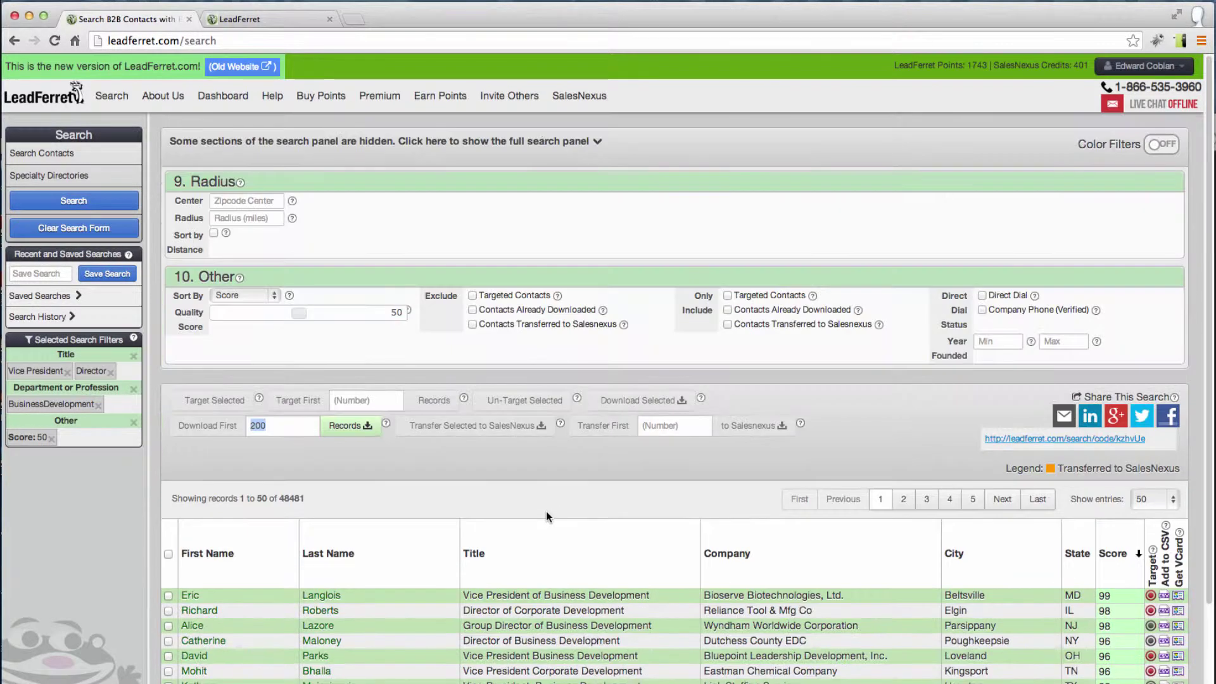
Go to the Targeted Contacts page listing 21 contacts, then toggle the select-all checkbox on and off.
left_click(223, 95)
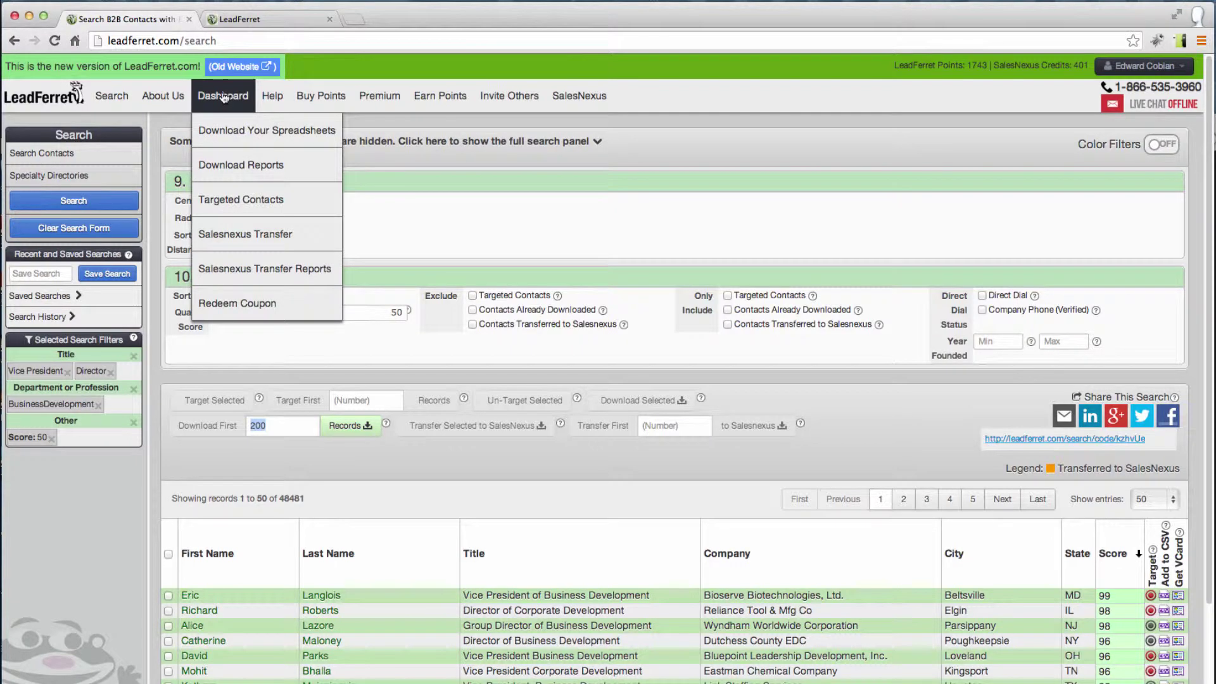
left_click(221, 196)
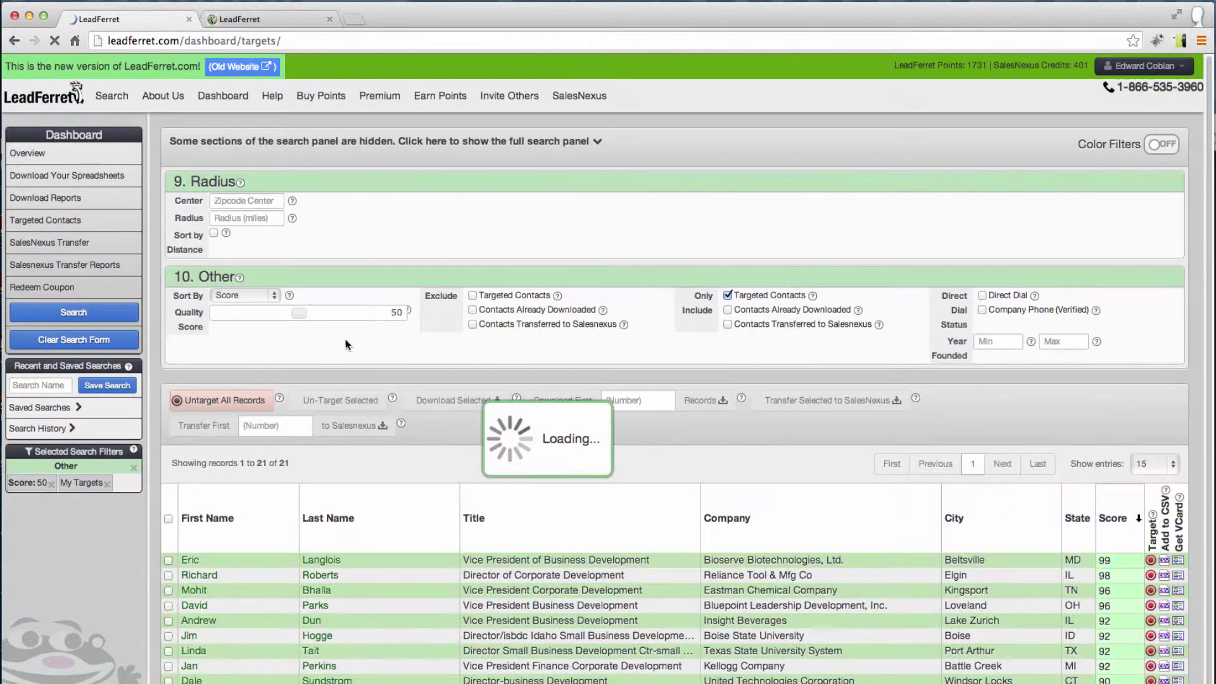
scroll(770, 566, "down", 1)
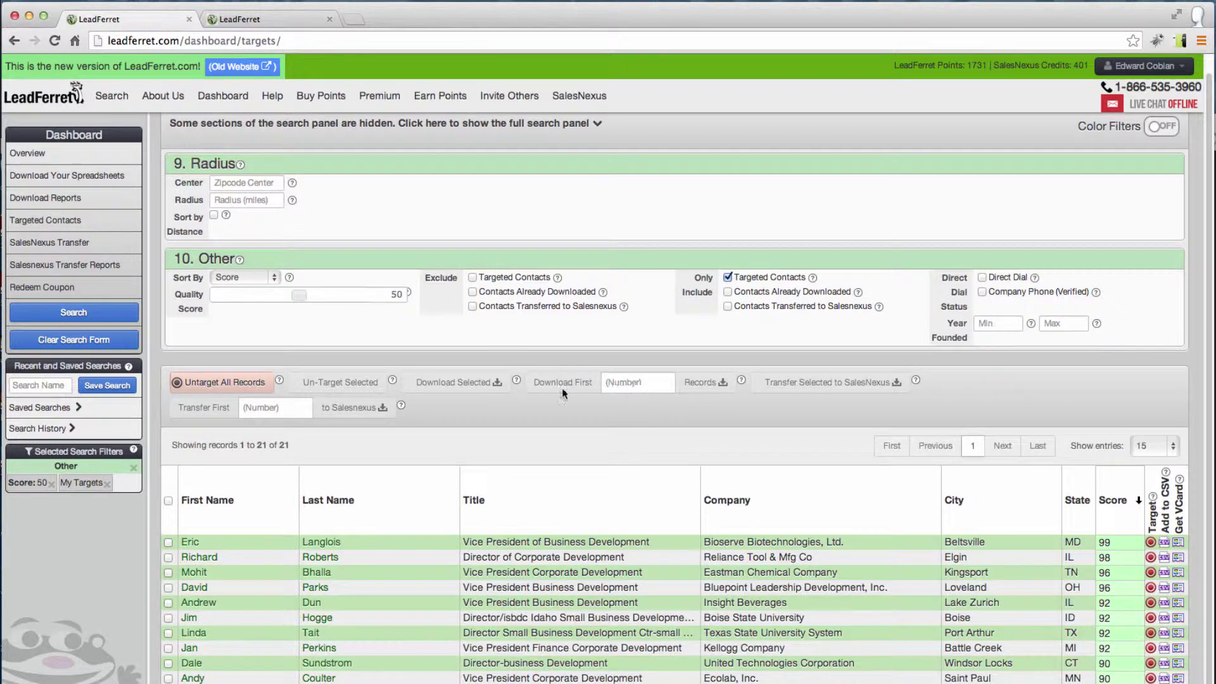
left_click(167, 501)
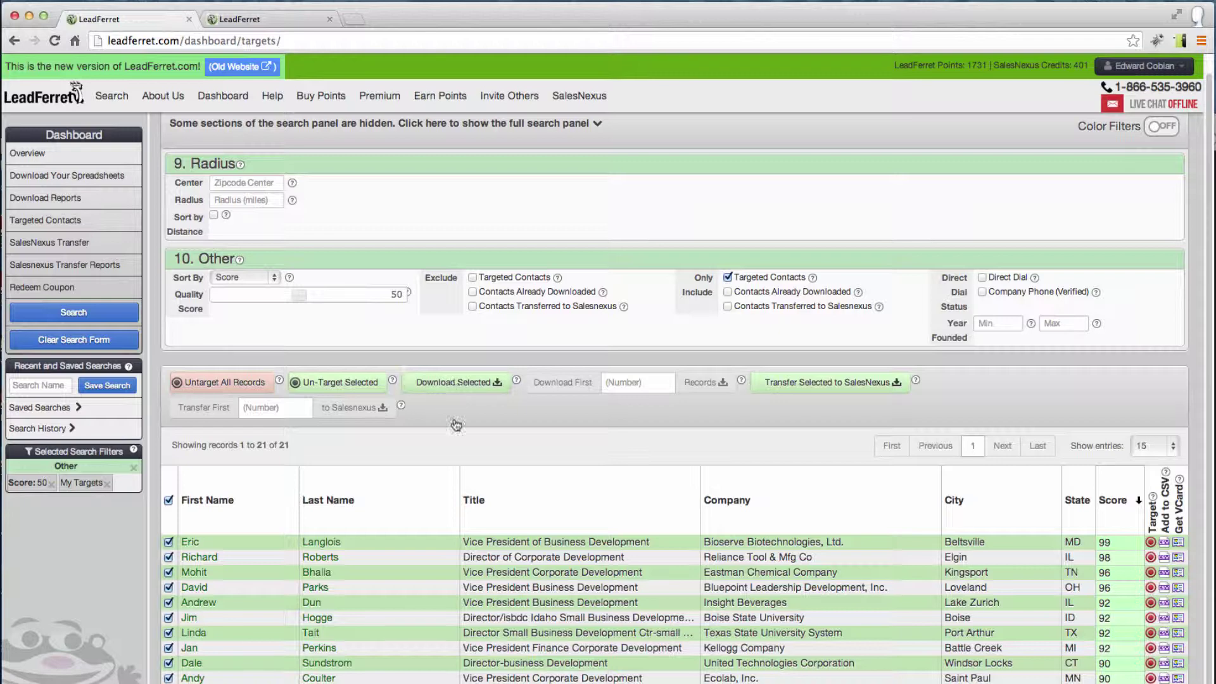
left_click(168, 500)
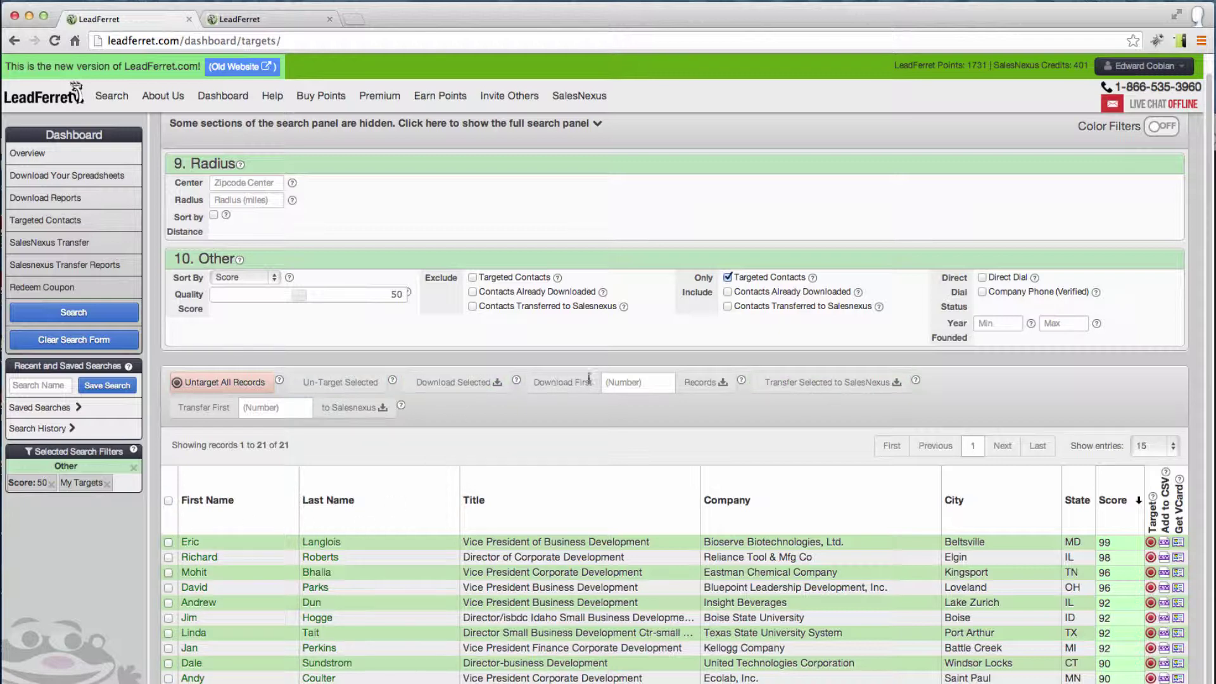